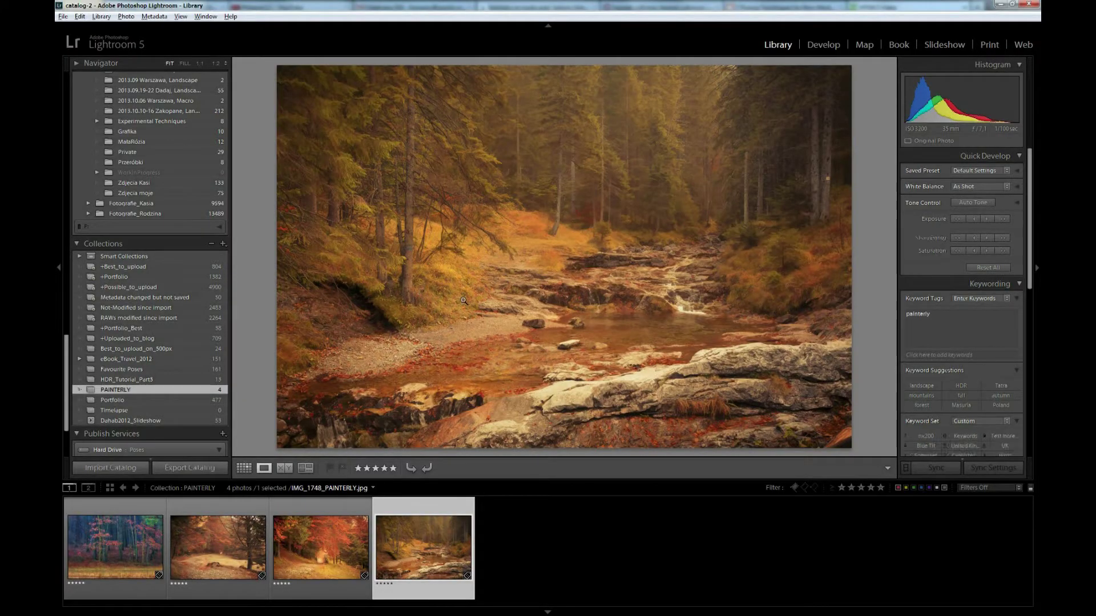
# Leave Lightroom's PAINTERLY stream photo and switch to another open program
pyautogui.hotkey('alt', 'Tab')
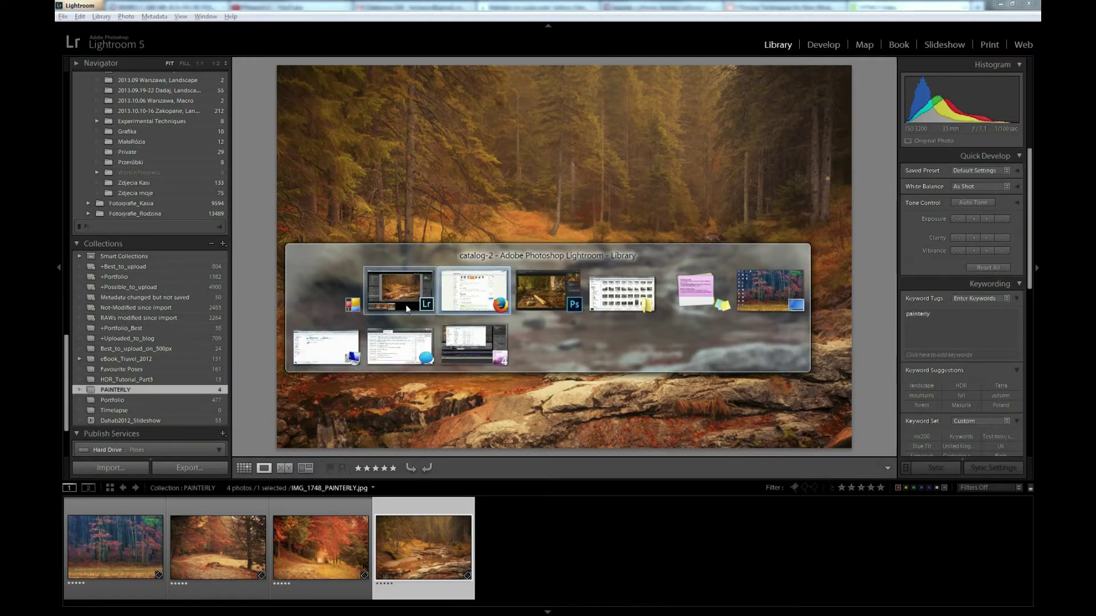
# In Photoshop, duplicate the photo onto a new layer named 'Pantofly'
pyautogui.hotkey('alt', 'Tab')
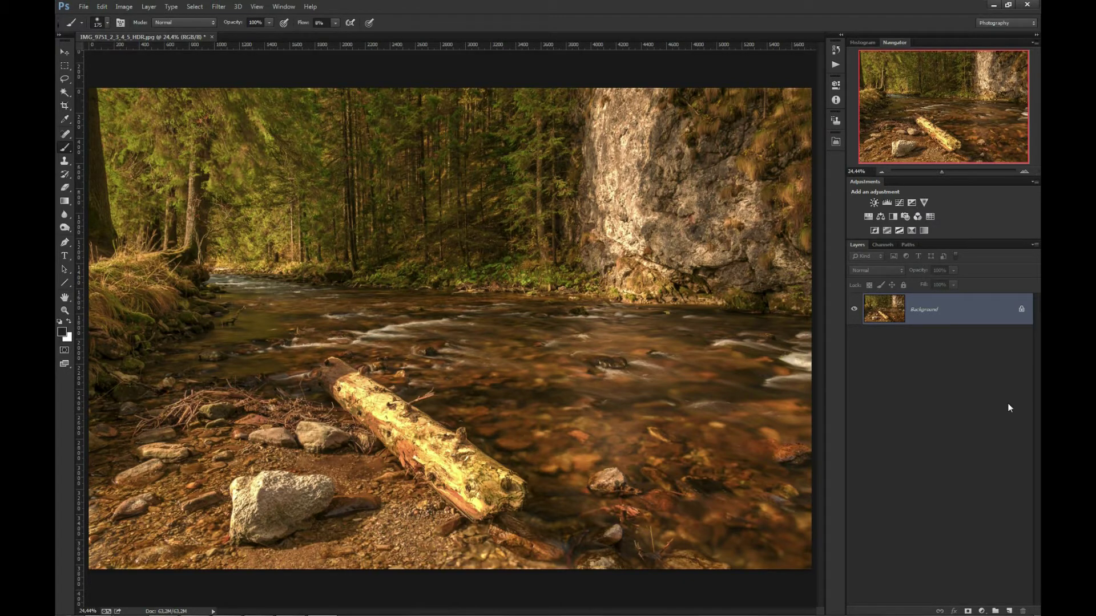
pyautogui.hotkey('ctrl', 'j')
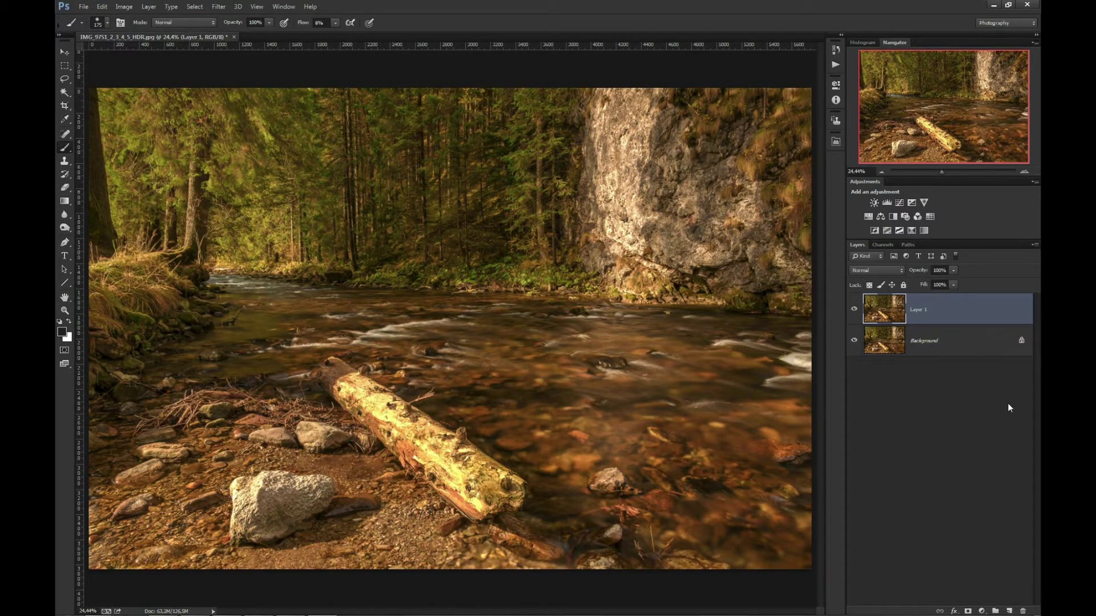
pyautogui.doubleClick(923, 312)
pyautogui.write('Pantofly')
pyautogui.press('Return')
# Run Filter > Topaz Labs > Topaz Simplify 4 on the Pantofly layer
pyautogui.click(218, 7)
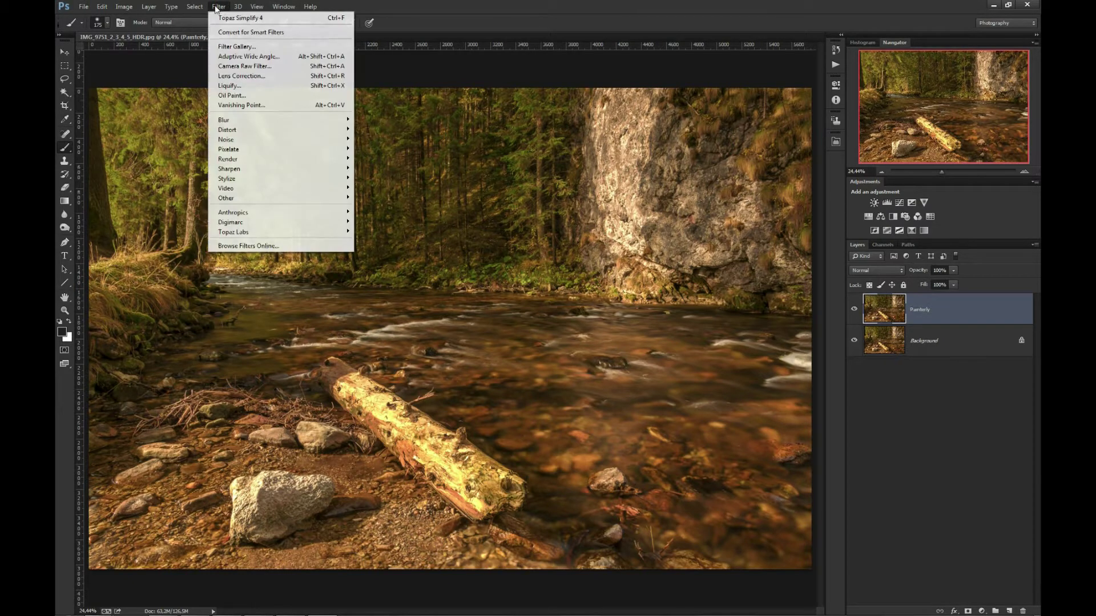
pyautogui.moveTo(314, 233)
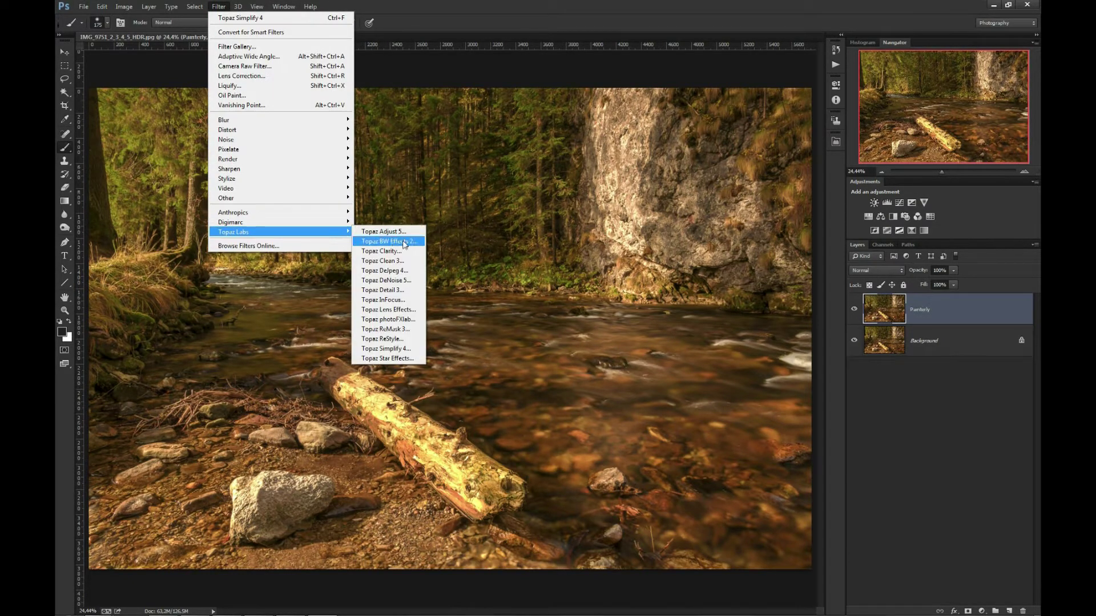
pyautogui.click(395, 349)
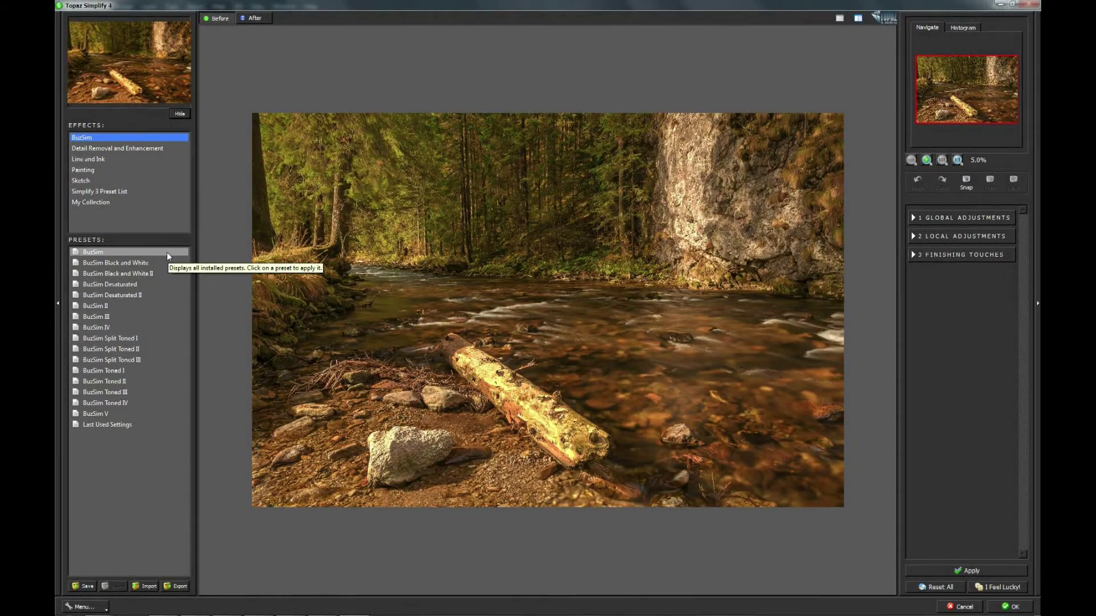
# Apply Topaz Simplify's BuzSim preset and return the painterly result to Photoshop
pyautogui.click(167, 252)
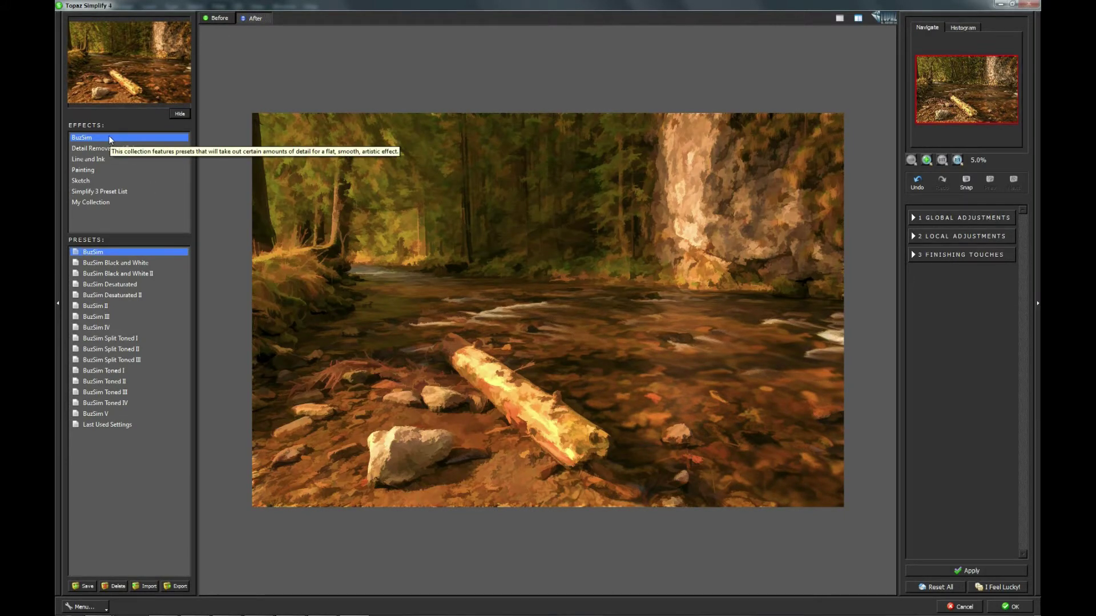
pyautogui.click(1009, 608)
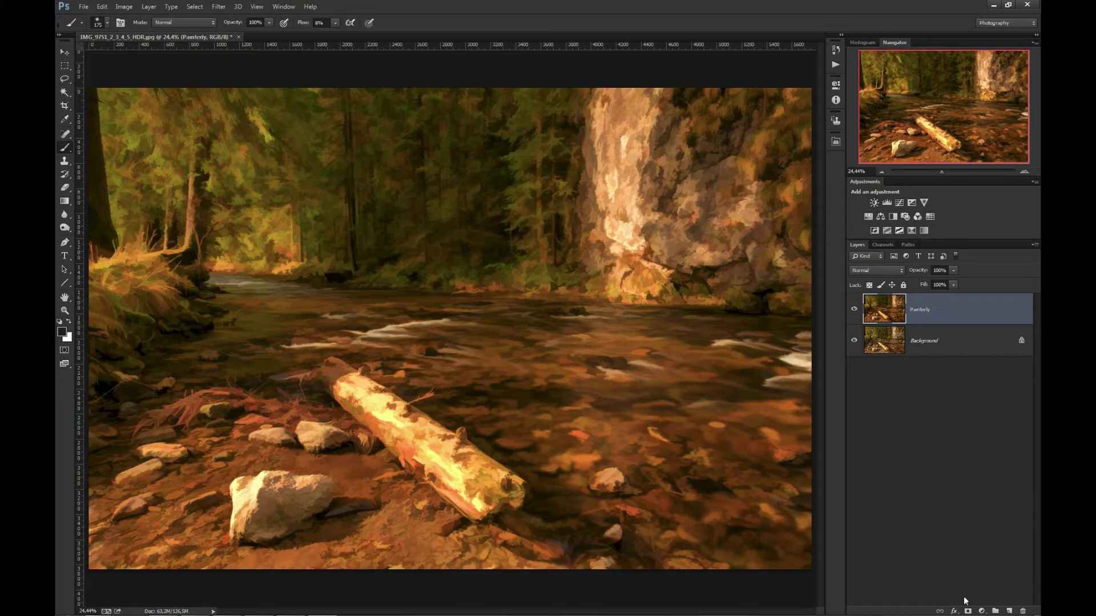
# Add a layer mask and paint it black at 400 px over the log's end and white rock
pyautogui.click(968, 611)
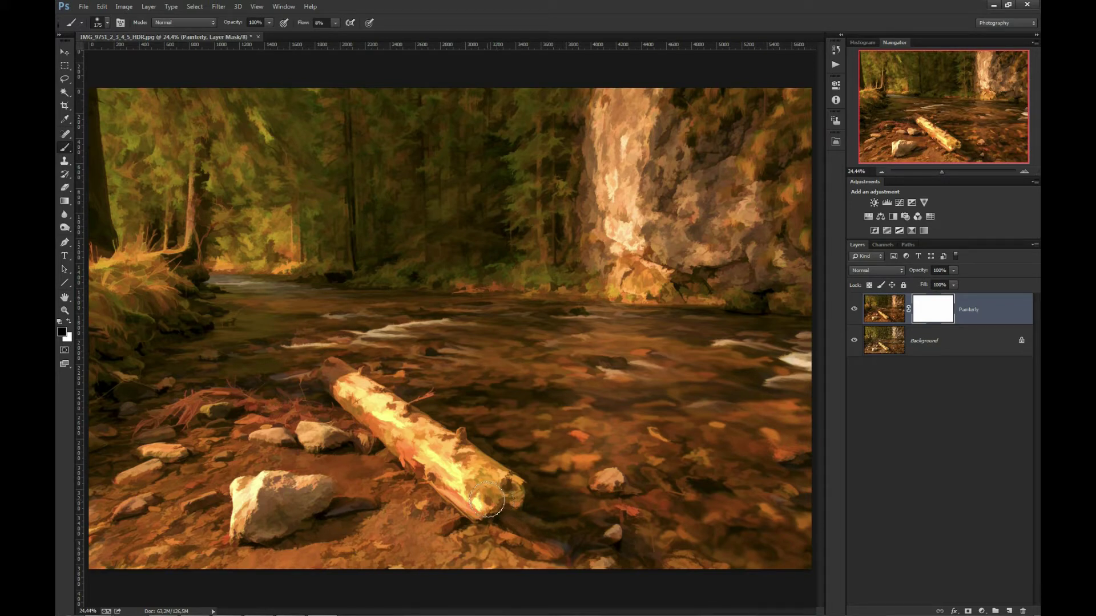
pyautogui.press(']')
pyautogui.press(']')
pyautogui.press(']')
pyautogui.press(']')
pyautogui.moveTo(465, 471)
pyautogui.mouseDown()
pyautogui.moveTo(419, 441)
pyautogui.moveTo(502, 492)
pyautogui.moveTo(412, 440)
pyautogui.moveTo(449, 477)
pyautogui.moveTo(399, 417)
pyautogui.moveTo(437, 457)
pyautogui.moveTo(382, 414)
pyautogui.moveTo(447, 475)
pyautogui.moveTo(390, 416)
pyautogui.moveTo(422, 463)
pyautogui.moveTo(373, 407)
pyautogui.moveTo(426, 463)
pyautogui.moveTo(505, 488)
pyautogui.moveTo(482, 483)
pyautogui.moveTo(332, 371)
pyautogui.moveTo(480, 482)
pyautogui.moveTo(480, 497)
pyautogui.moveTo(350, 382)
pyautogui.mouseUp()
pyautogui.moveTo(326, 526)
pyautogui.mouseDown()
pyautogui.moveTo(292, 526)
pyautogui.moveTo(300, 494)
pyautogui.moveTo(166, 490)
pyautogui.moveTo(244, 522)
pyautogui.moveTo(298, 510)
pyautogui.moveTo(288, 498)
pyautogui.moveTo(261, 508)
pyautogui.moveTo(303, 492)
pyautogui.moveTo(258, 512)
pyautogui.moveTo(303, 510)
pyautogui.moveTo(245, 513)
pyautogui.moveTo(312, 524)
pyautogui.mouseUp()
# Mask around the rock below the log at 700 px and the grassy left bank at 500 px
pyautogui.press(']')
pyautogui.press(']')
pyautogui.press(']')
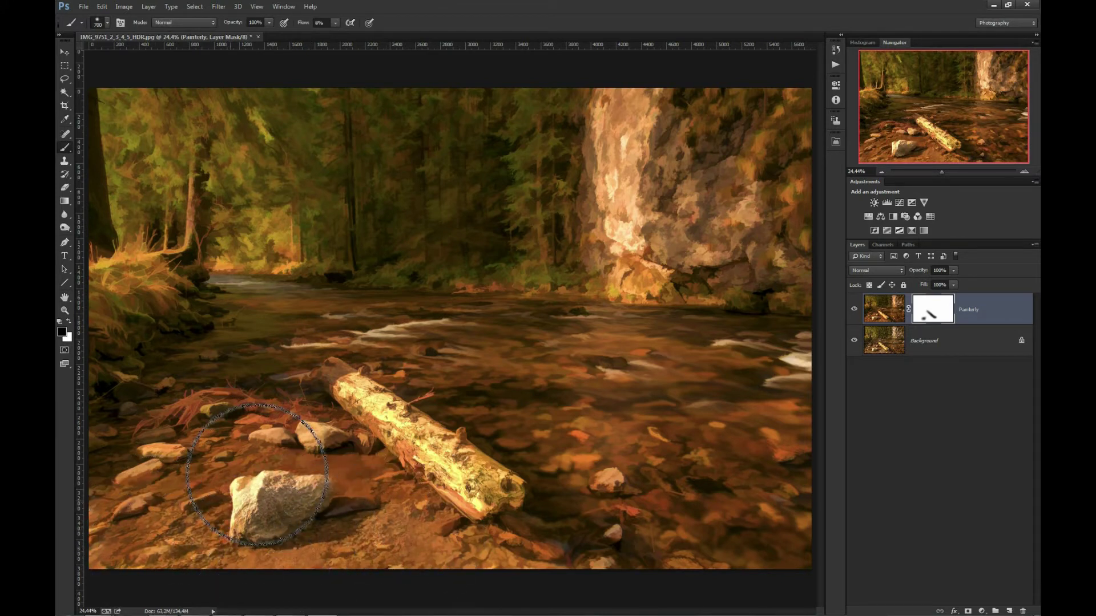
pyautogui.moveTo(257, 474); pyautogui.dragTo(371, 439)
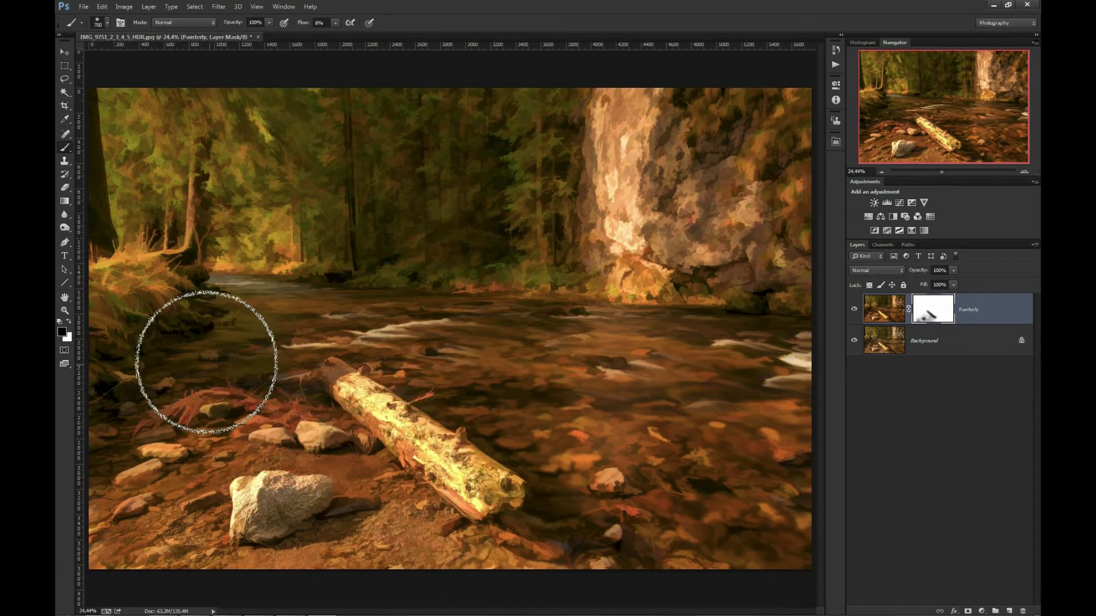
pyautogui.press('[')
pyautogui.press('[')
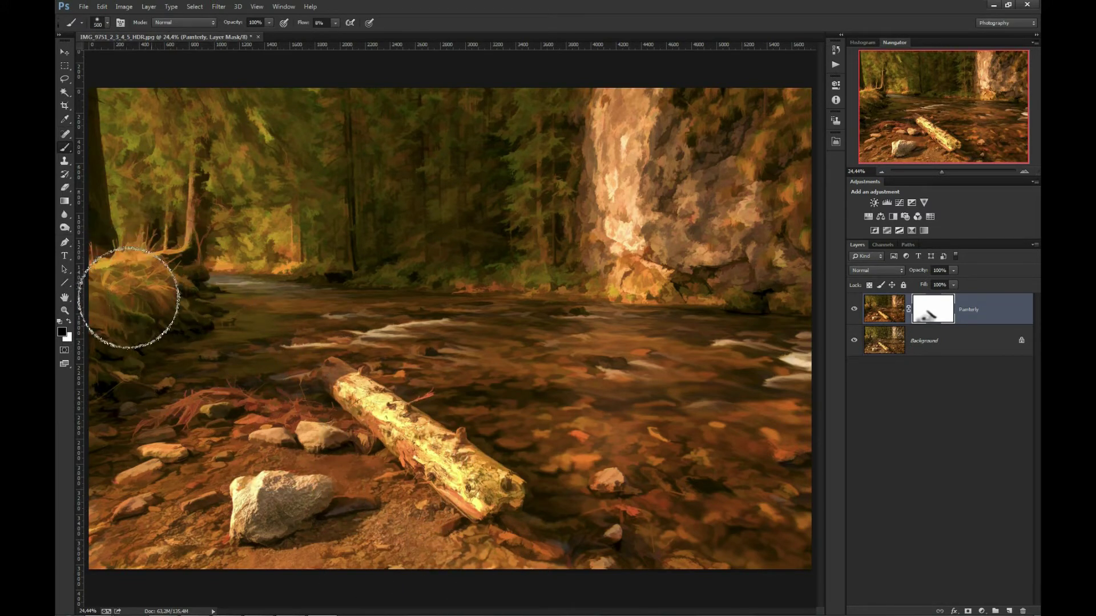
pyautogui.moveTo(129, 297)
pyautogui.mouseDown()
pyautogui.moveTo(98, 322)
pyautogui.moveTo(187, 297)
pyautogui.moveTo(183, 311)
pyautogui.moveTo(199, 306)
pyautogui.moveTo(144, 325)
pyautogui.moveTo(89, 379)
pyautogui.moveTo(100, 386)
pyautogui.moveTo(128, 364)
pyautogui.mouseUp()
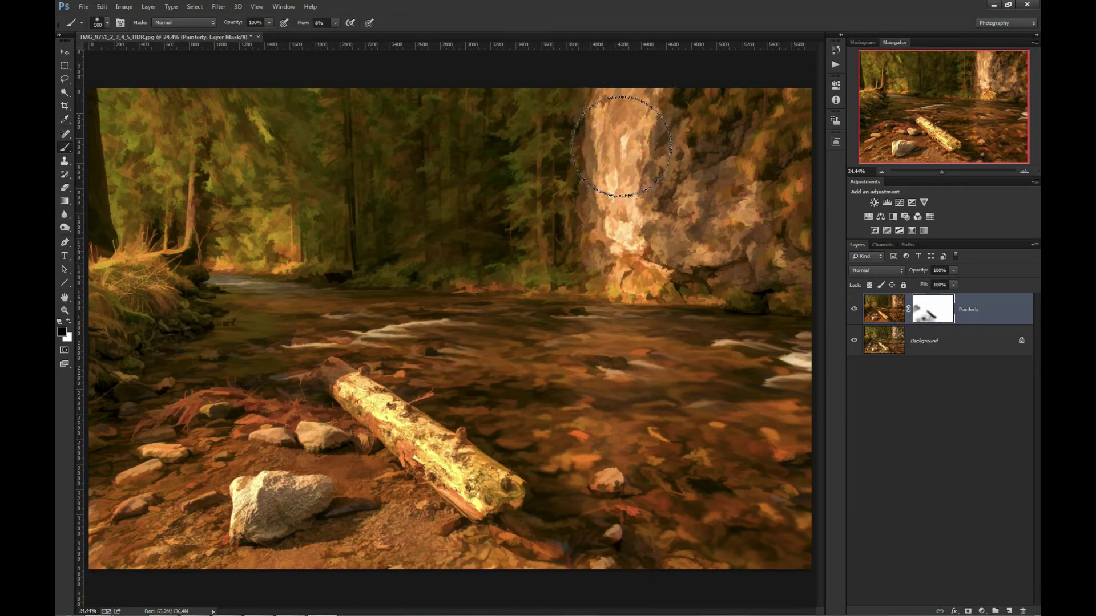
# Paint the mask over the cliff face and its edge, then shrink the brush to 250
pyautogui.moveTo(621, 146)
pyautogui.mouseDown()
pyautogui.moveTo(619, 171)
pyautogui.moveTo(625, 132)
pyautogui.moveTo(619, 189)
pyautogui.moveTo(665, 198)
pyautogui.moveTo(645, 189)
pyautogui.moveTo(647, 228)
pyautogui.moveTo(701, 228)
pyautogui.moveTo(734, 212)
pyautogui.moveTo(702, 234)
pyautogui.moveTo(639, 194)
pyautogui.moveTo(635, 130)
pyautogui.moveTo(622, 206)
pyautogui.moveTo(622, 188)
pyautogui.moveTo(705, 191)
pyautogui.moveTo(627, 229)
pyautogui.moveTo(613, 120)
pyautogui.moveTo(639, 155)
pyautogui.mouseUp()
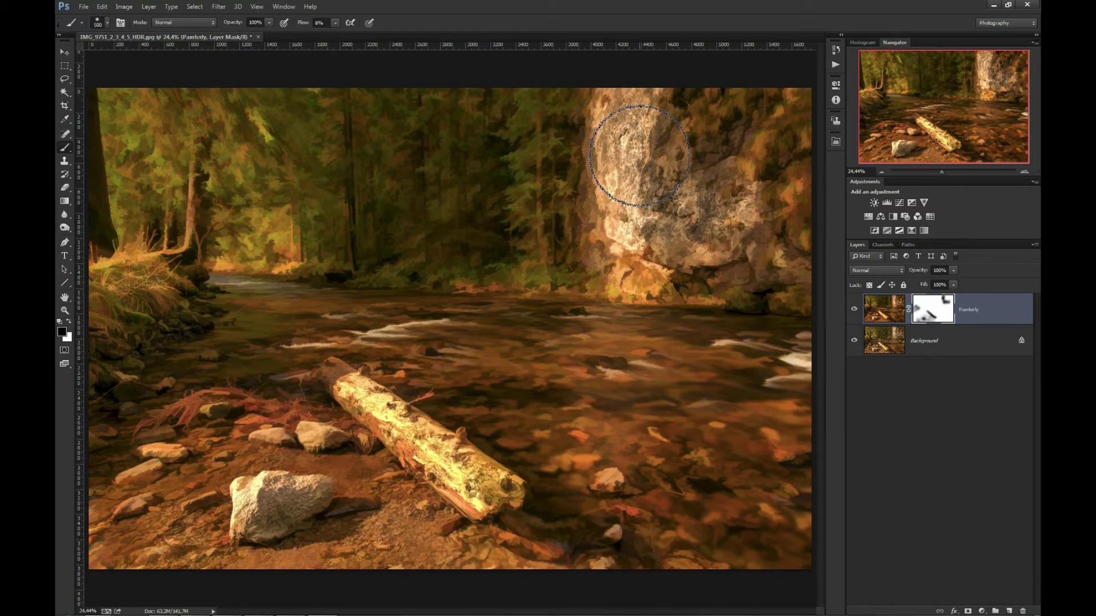
pyautogui.moveTo(639, 155)
pyautogui.mouseDown()
pyautogui.moveTo(594, 165)
pyautogui.moveTo(570, 196)
pyautogui.moveTo(597, 294)
pyautogui.moveTo(581, 278)
pyautogui.mouseUp()
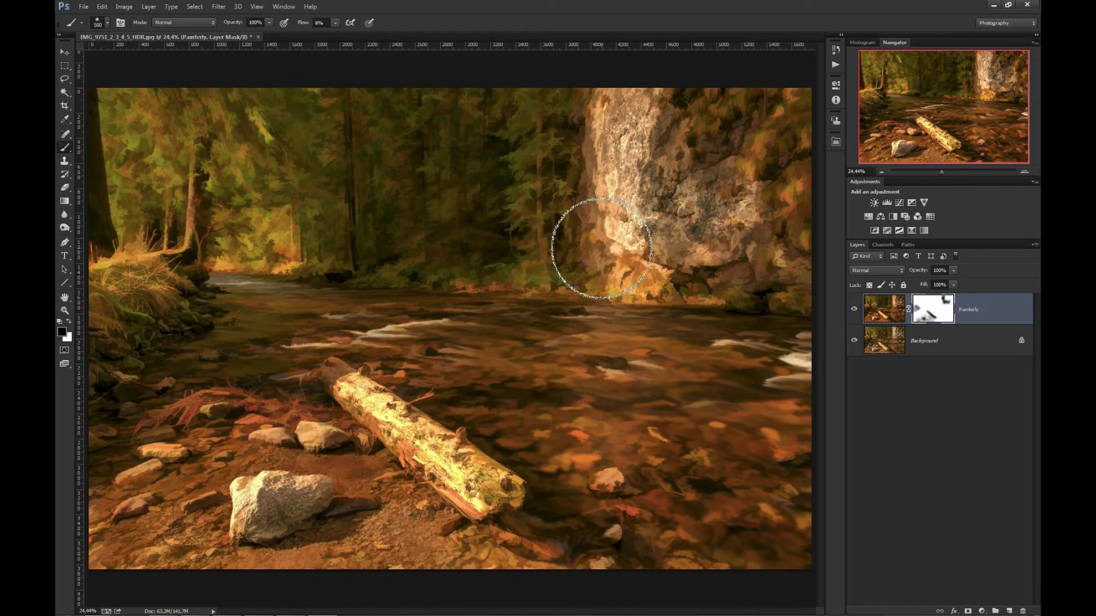
pyautogui.scroll(3, 577, 245)
pyautogui.press('[')
pyautogui.press('[')
pyautogui.press('[')
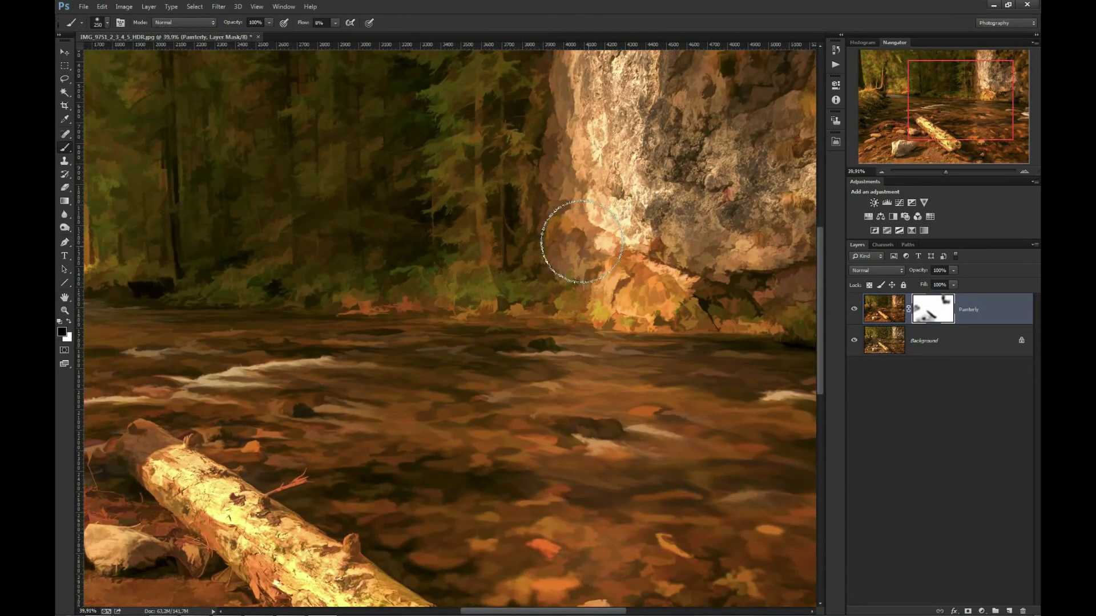
# Restore rock texture on the cliff's left edge and, at 200 px, around the small river rock
pyautogui.moveTo(578, 190)
pyautogui.mouseDown()
pyautogui.moveTo(578, 153)
pyautogui.moveTo(566, 187)
pyautogui.moveTo(581, 151)
pyautogui.moveTo(577, 107)
pyautogui.moveTo(563, 108)
pyautogui.moveTo(612, 185)
pyautogui.mouseUp()
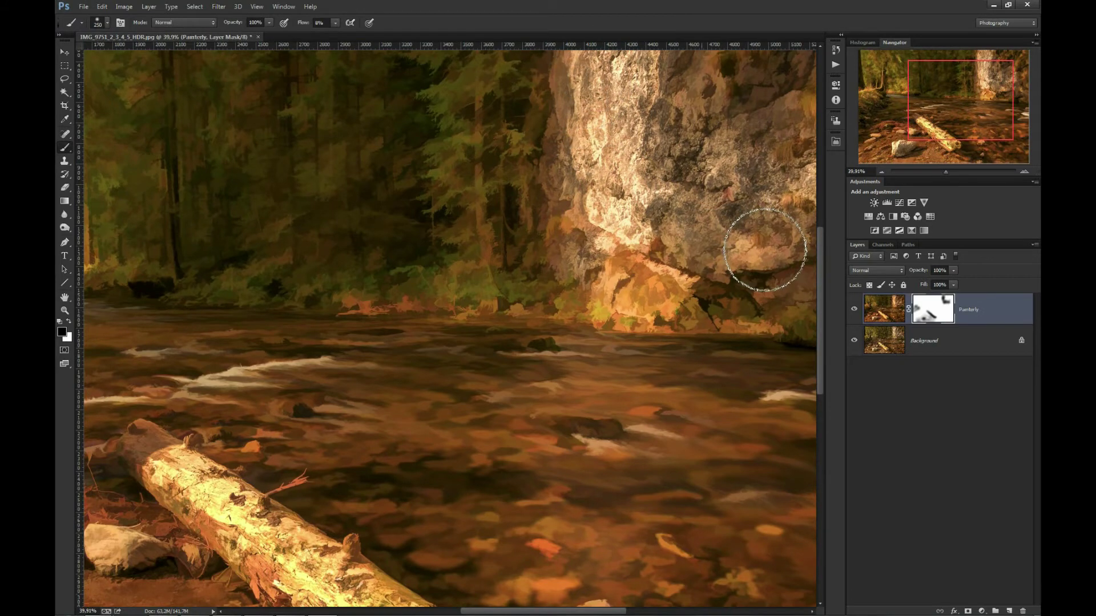
pyautogui.scroll(-1, 711, 279)
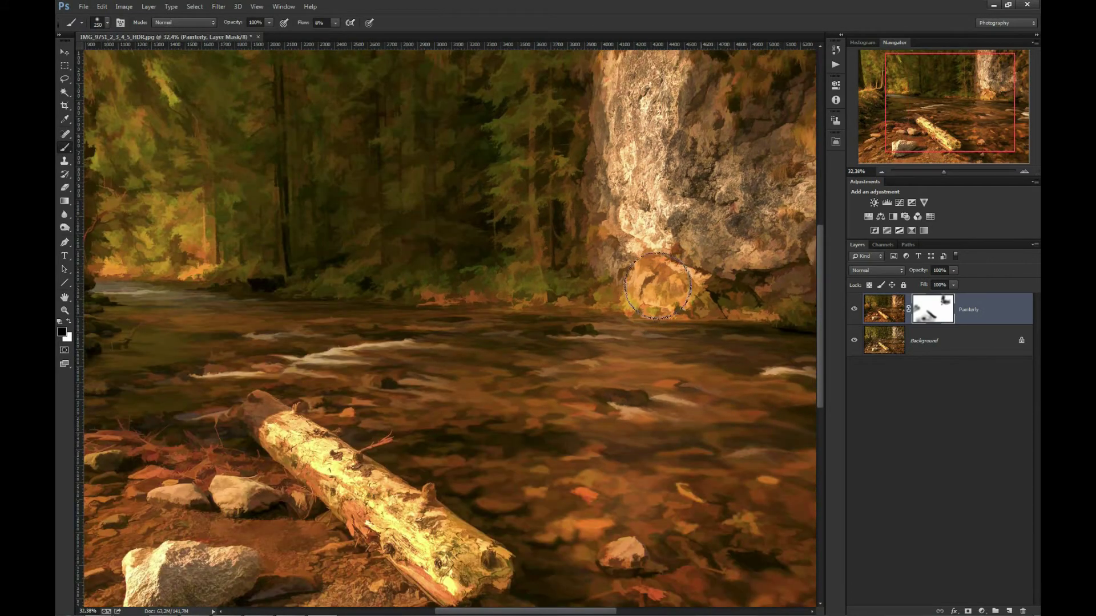
pyautogui.scroll(-1, 741, 298)
pyautogui.scroll(2, 748, 294)
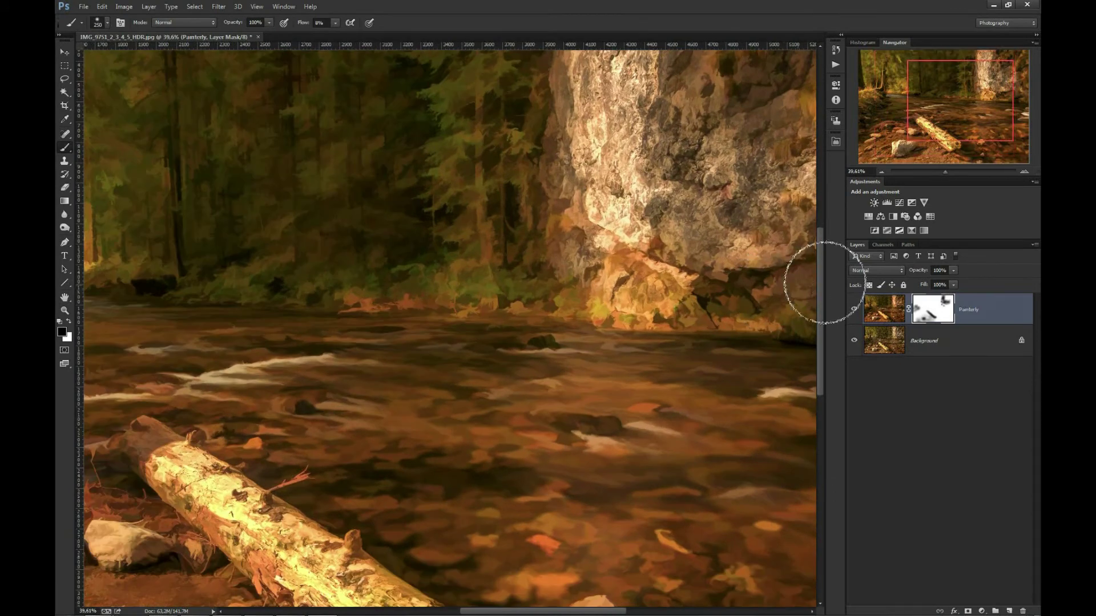
pyautogui.moveTo(945, 131); pyautogui.dragTo(961, 135)
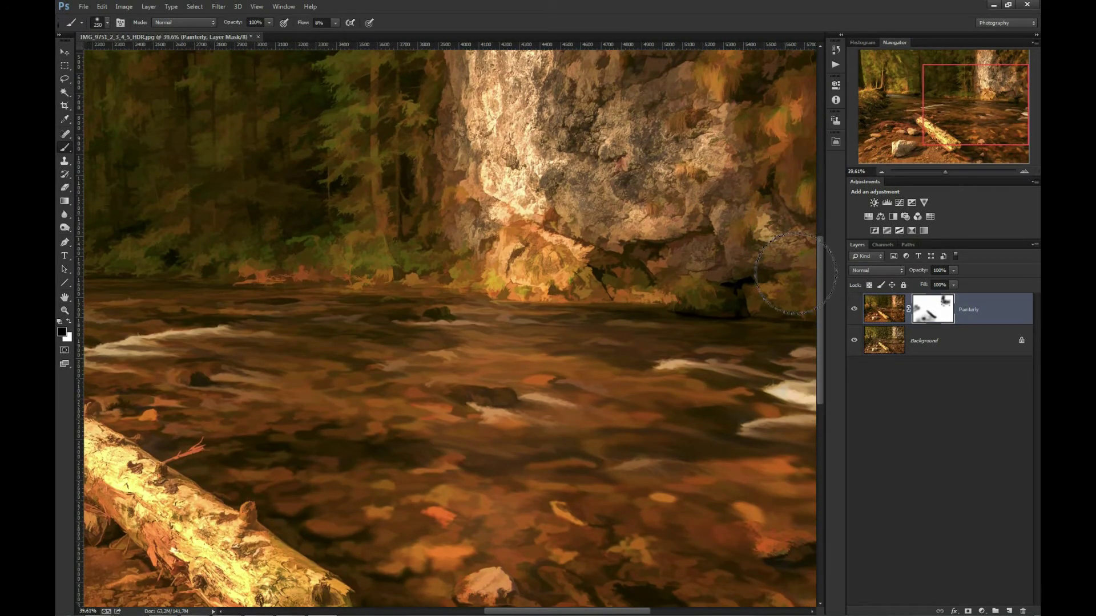
pyautogui.scroll(-1, 765, 314)
pyautogui.scroll(-2, 468, 435)
pyautogui.scroll(1, 570, 496)
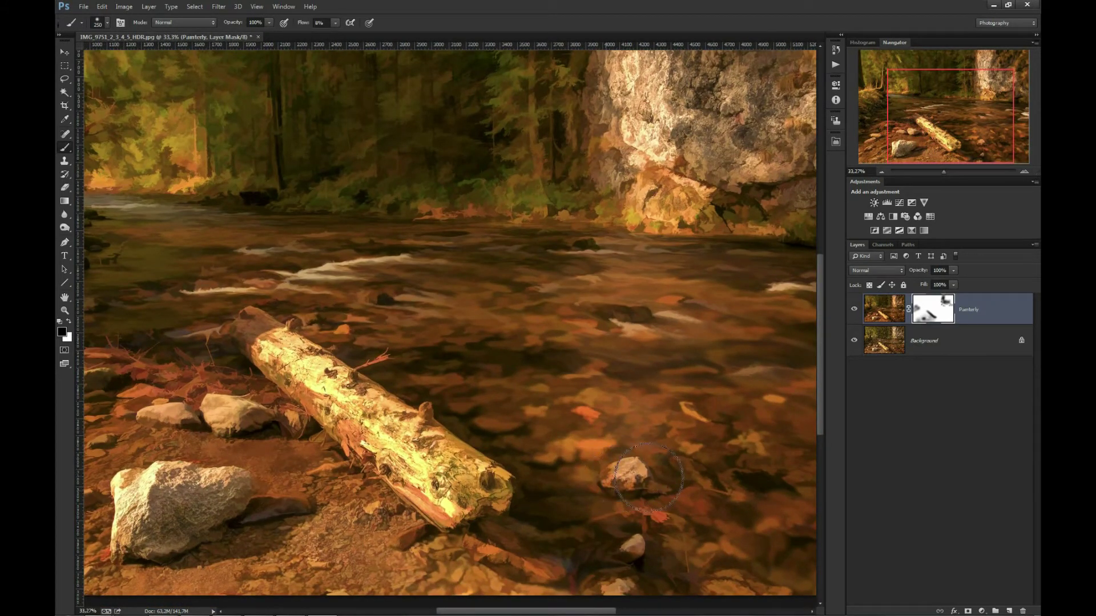
pyautogui.press('[')
pyautogui.moveTo(630, 547)
pyautogui.mouseDown()
pyautogui.moveTo(588, 560)
pyautogui.moveTo(587, 574)
pyautogui.moveTo(682, 585)
pyautogui.mouseUp()
pyautogui.hotkey('ctrl', '0')
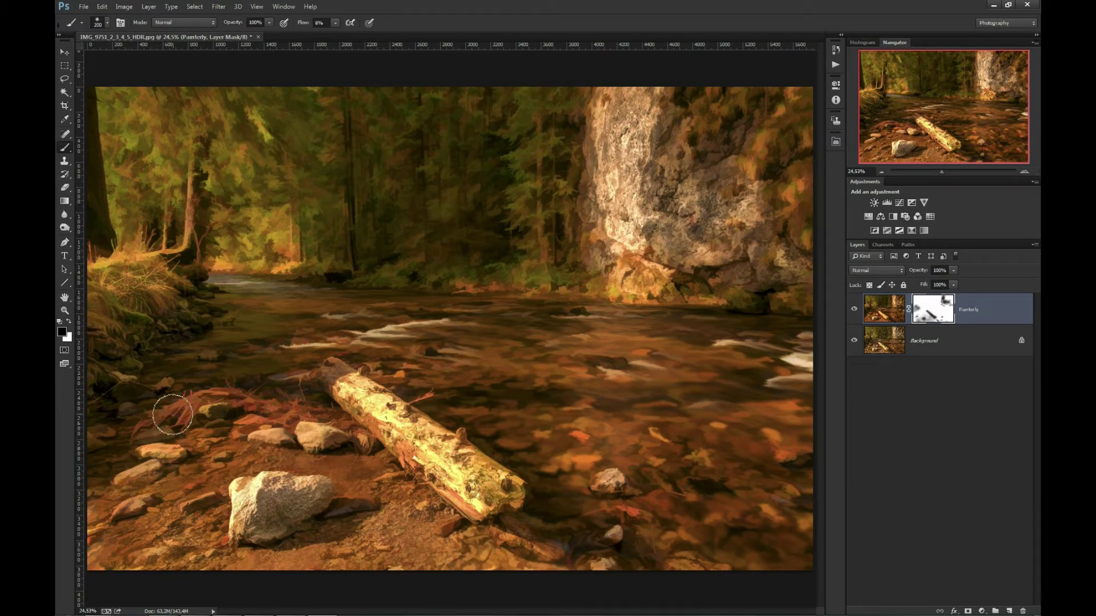
# Resize the brush between 300, 250, 175 and 200 px for finer masking around the stones
pyautogui.press(']')
pyautogui.press(']')
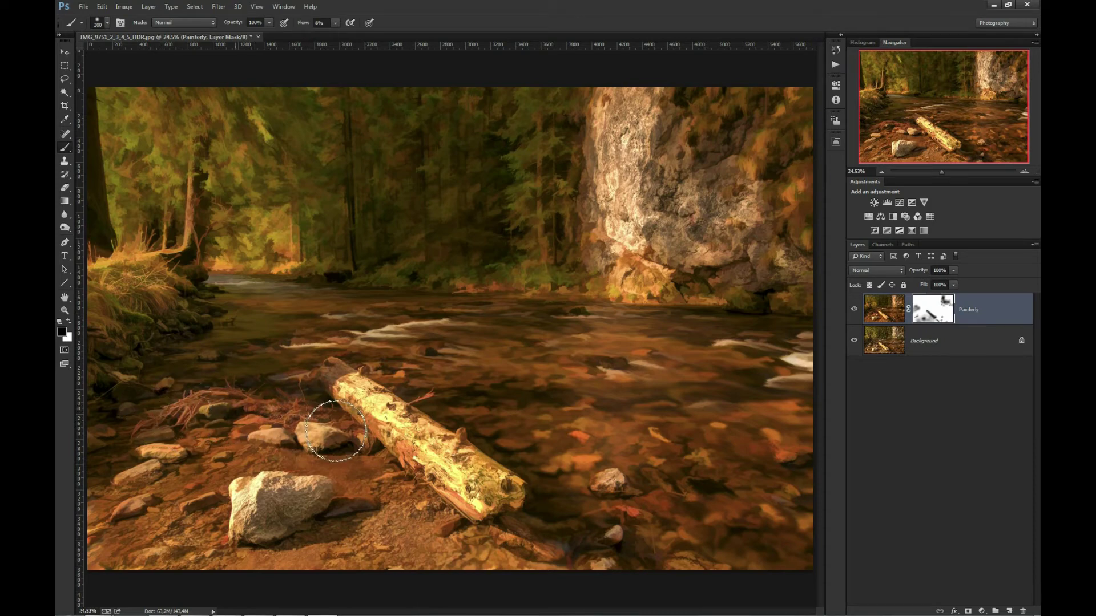
pyautogui.press('[')
pyautogui.scroll(1, 323, 414)
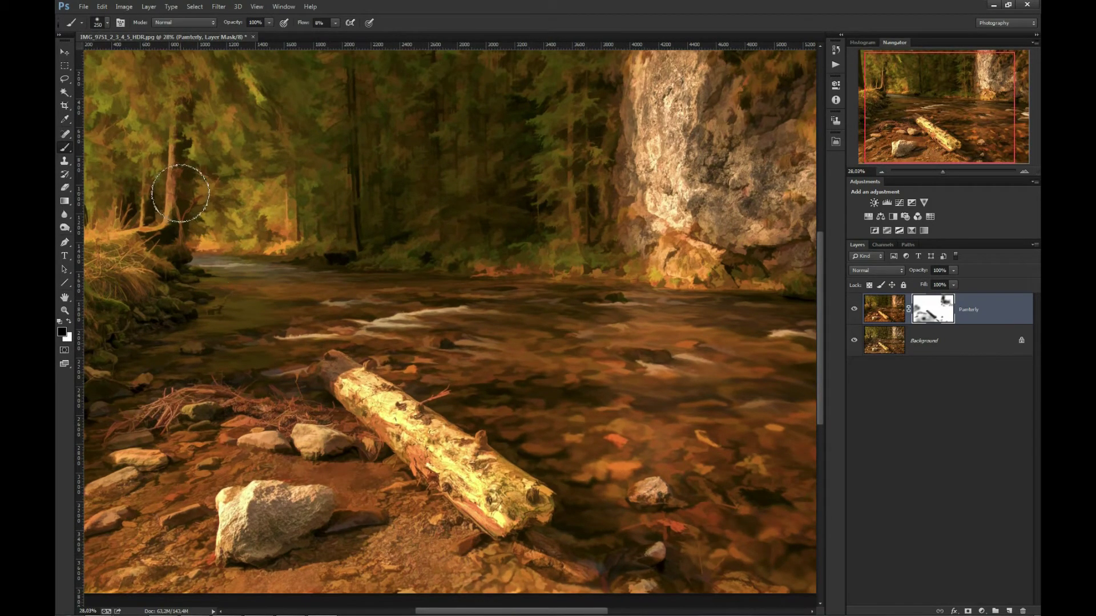
pyautogui.press('[')
pyautogui.press('[')
pyautogui.moveTo(967, 92); pyautogui.dragTo(961, 90)
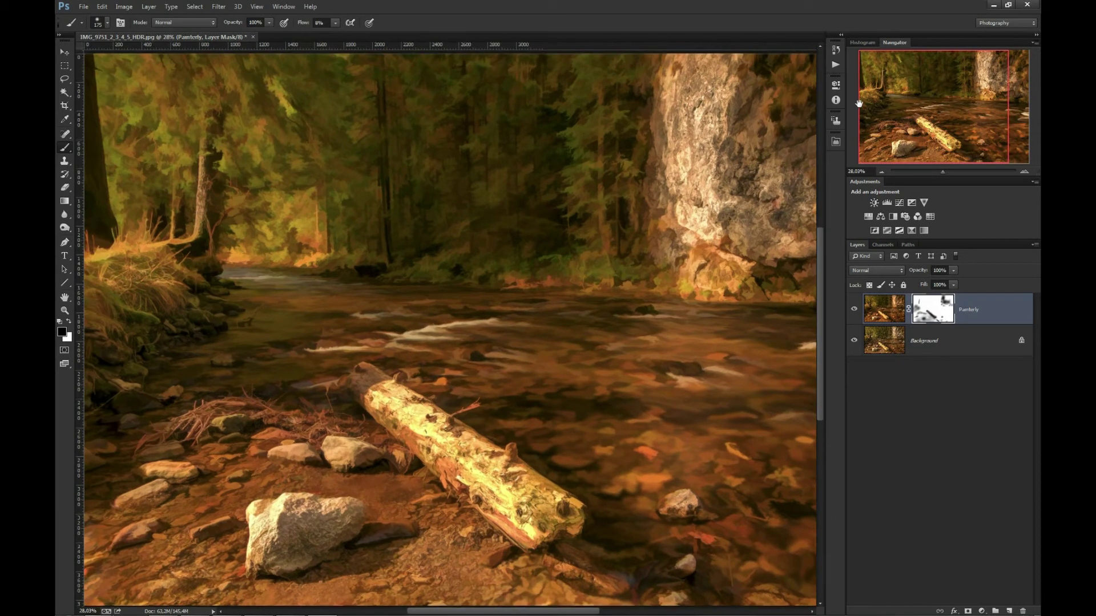
pyautogui.press(']')
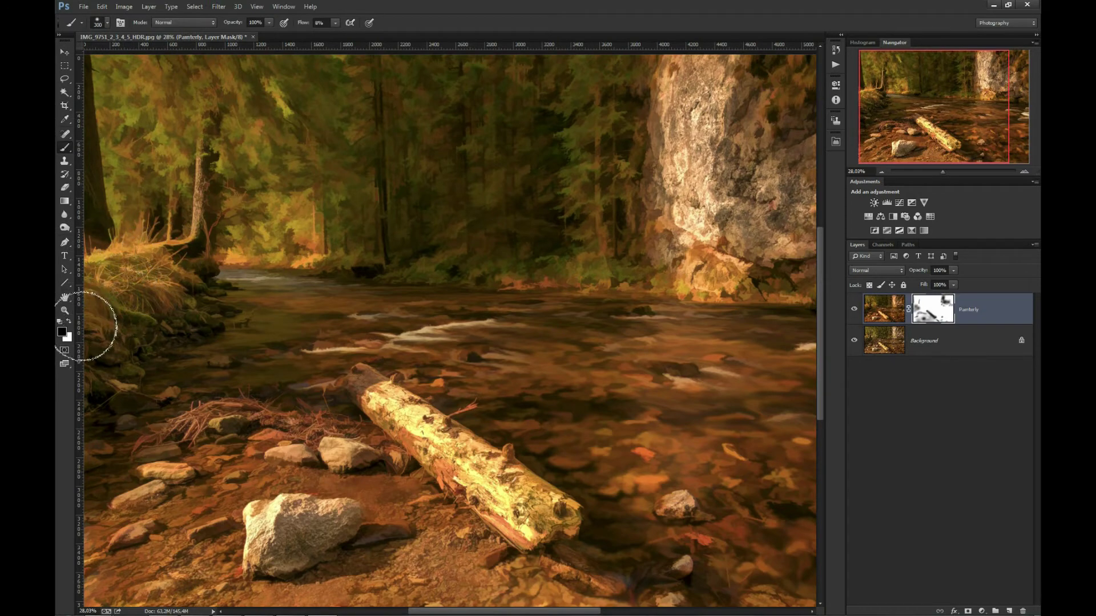
pyautogui.press('[')
pyautogui.press('[')
pyautogui.press('[')
pyautogui.press('[')
pyautogui.scroll(-3, 132, 456)
pyautogui.scroll(2, 177, 510)
pyautogui.scroll(-3, 140, 528)
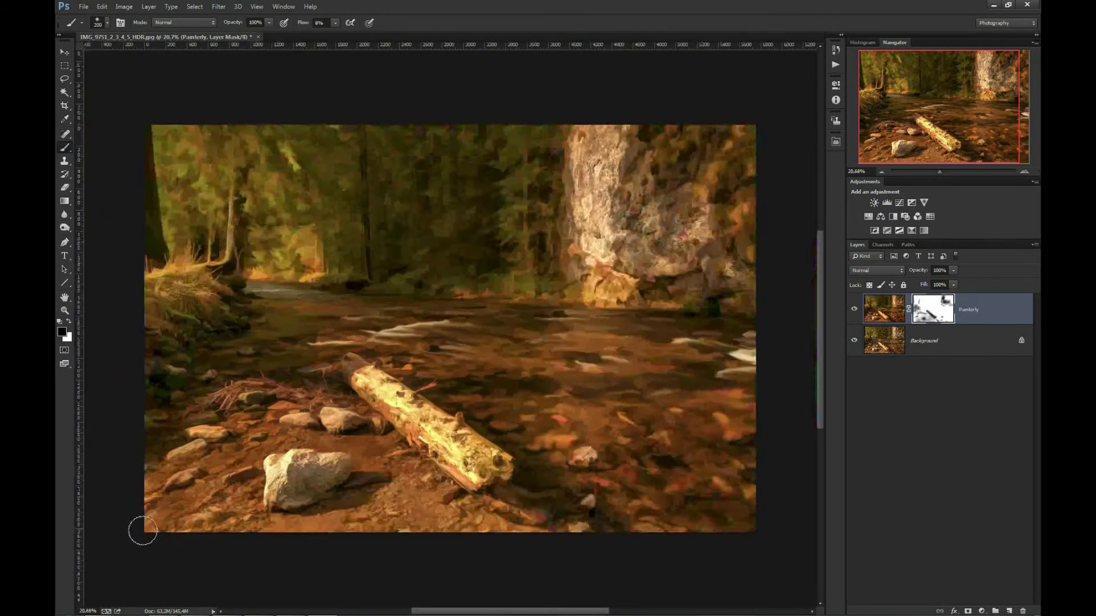
pyautogui.press(']')
pyautogui.press(']')
pyautogui.press(']')
pyautogui.press(']')
pyautogui.press(']')
pyautogui.press(']')
pyautogui.scroll(2, 320, 485)
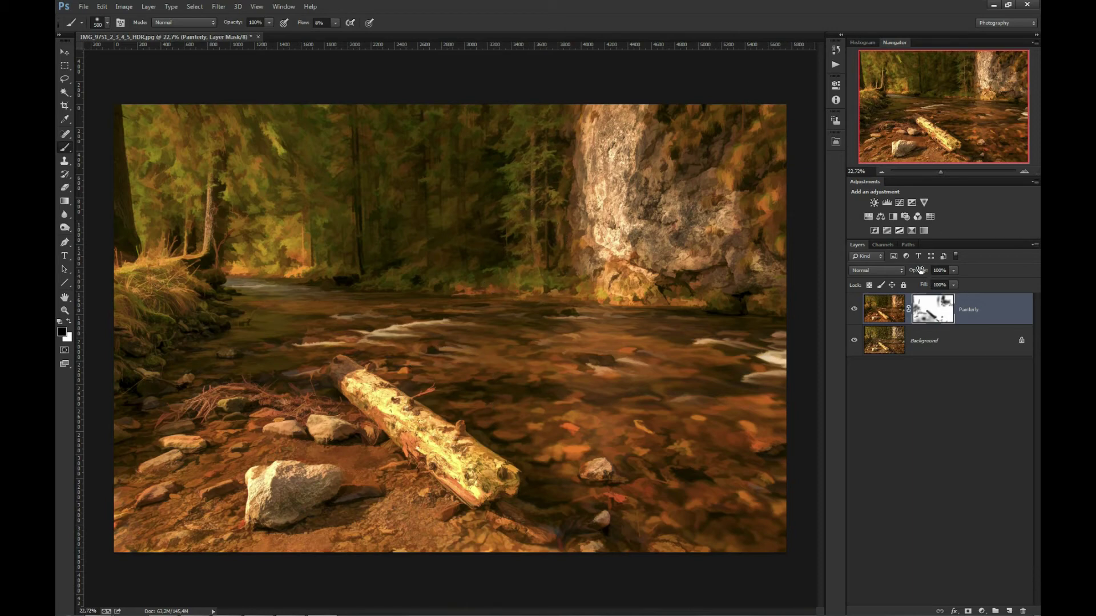
# Lower the Painterly layer's opacity to 72% so it blends more softly
pyautogui.scroll(1, 787, 334)
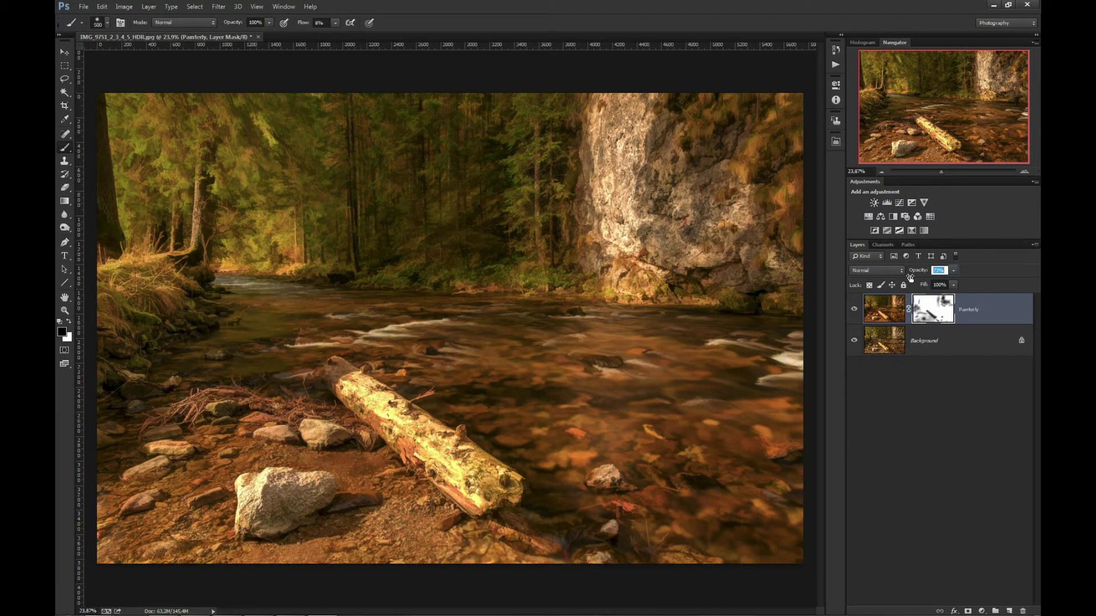
pyautogui.click(855, 308)
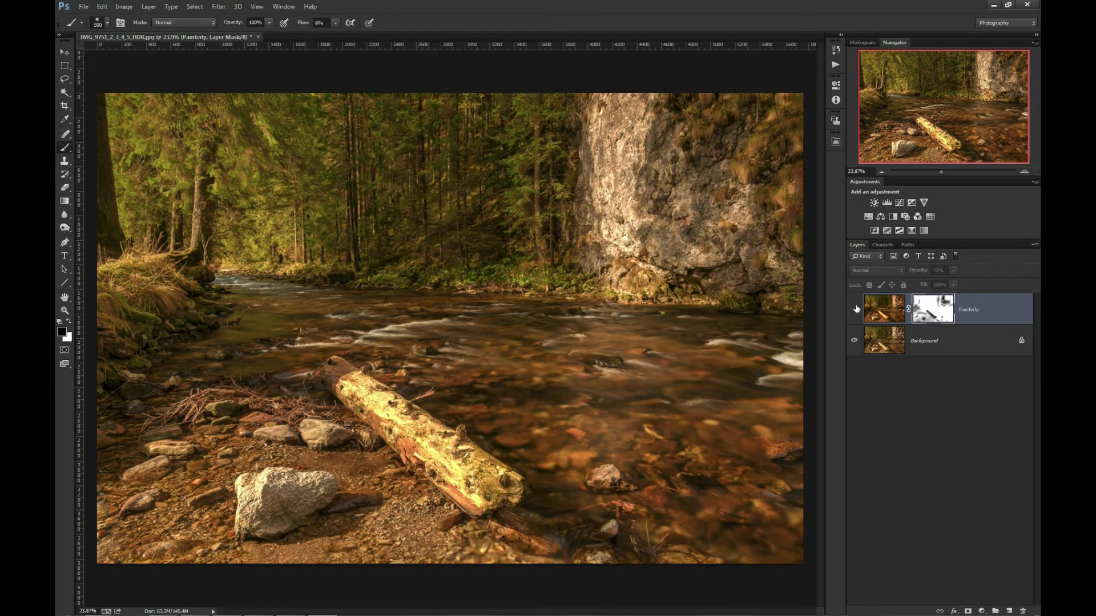
pyautogui.click(855, 309)
pyautogui.click(855, 308)
pyautogui.click(855, 308)
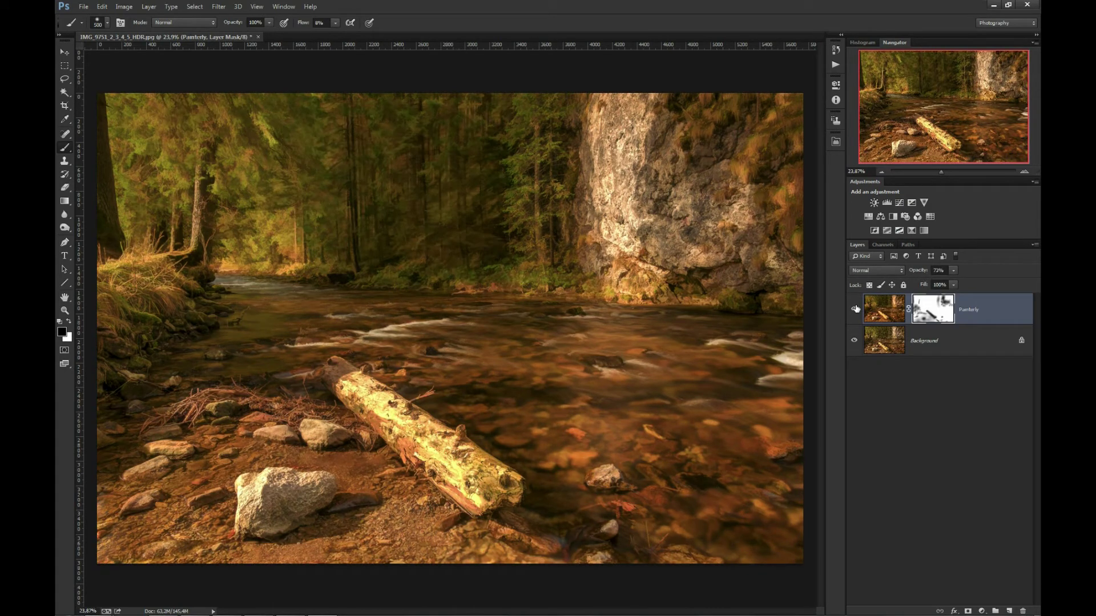
pyautogui.click(855, 308)
pyautogui.click(854, 308)
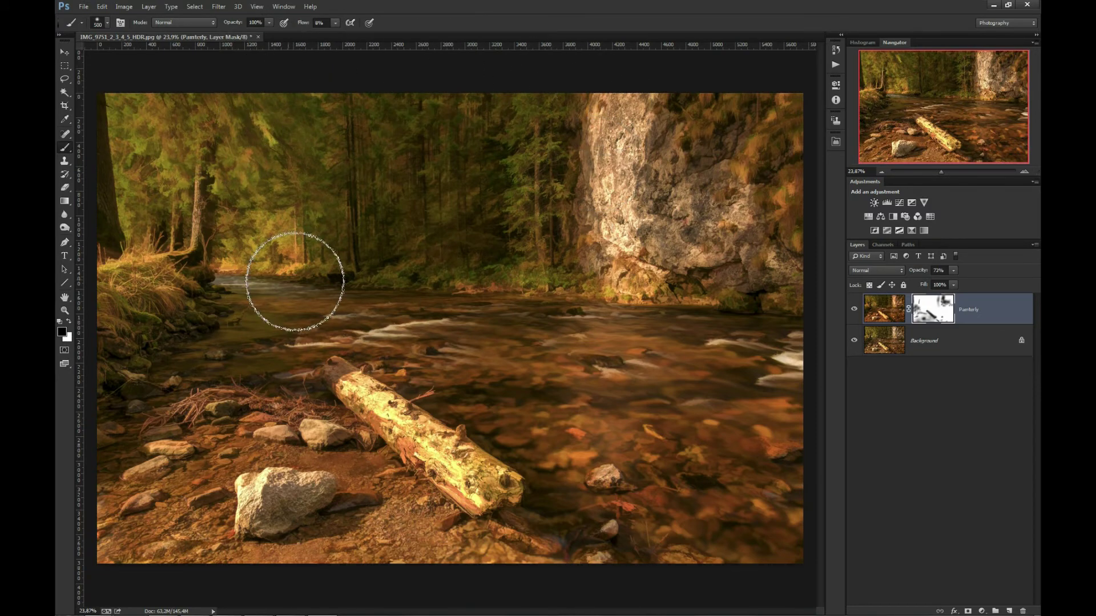
pyautogui.click(855, 310)
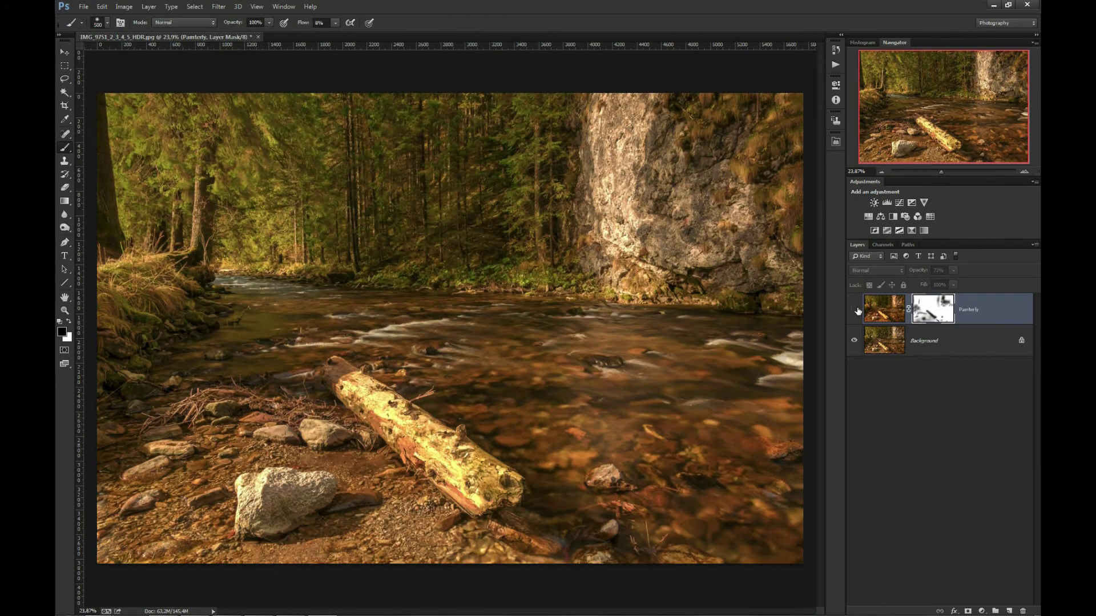
pyautogui.click(855, 310)
pyautogui.click(855, 310)
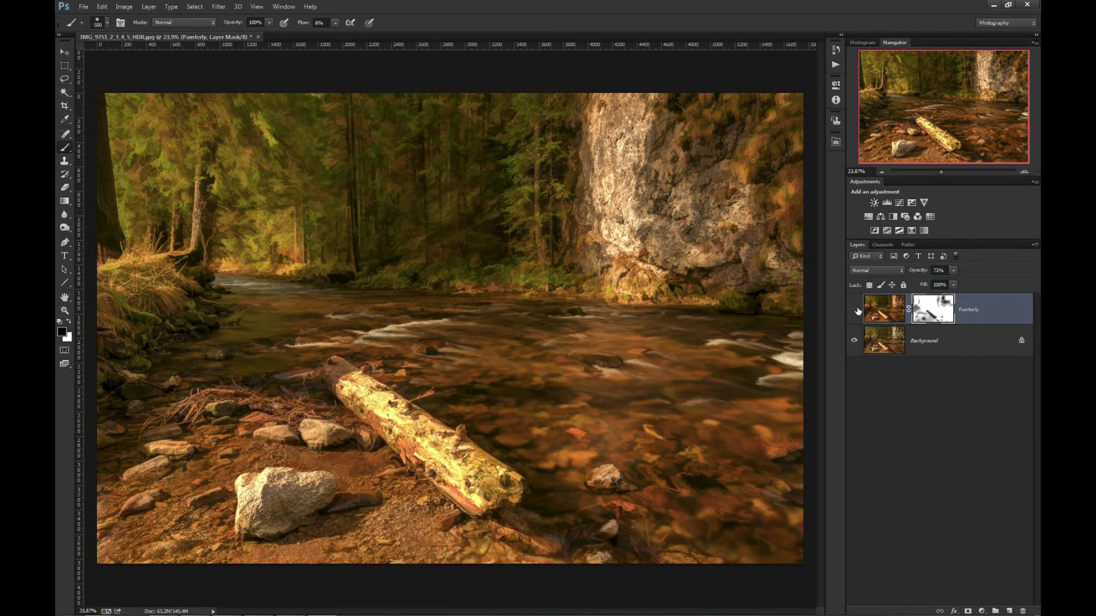
pyautogui.click(854, 309)
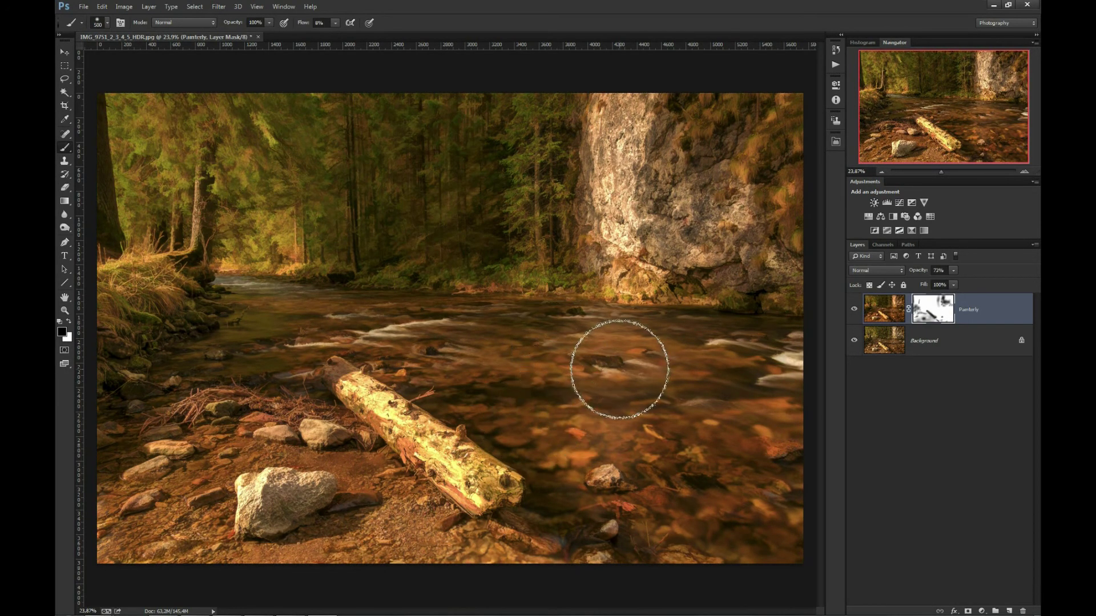
# Refine the mask with smaller, then doubled brushes over the treeline, cliff base and left bank
pyautogui.press('[')
pyautogui.press('[')
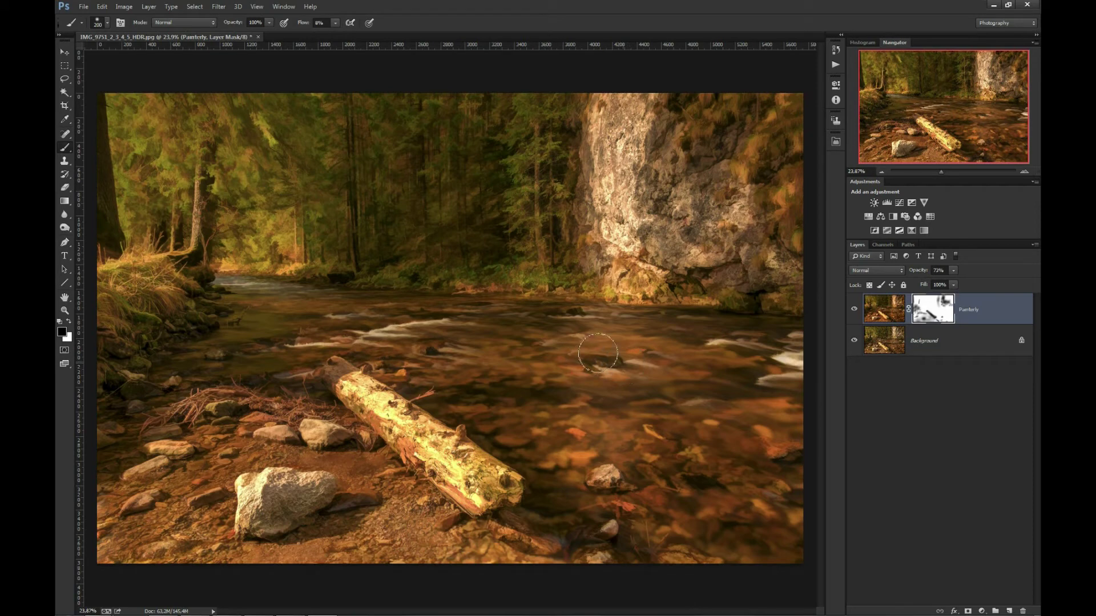
pyautogui.scroll(2, 610, 364)
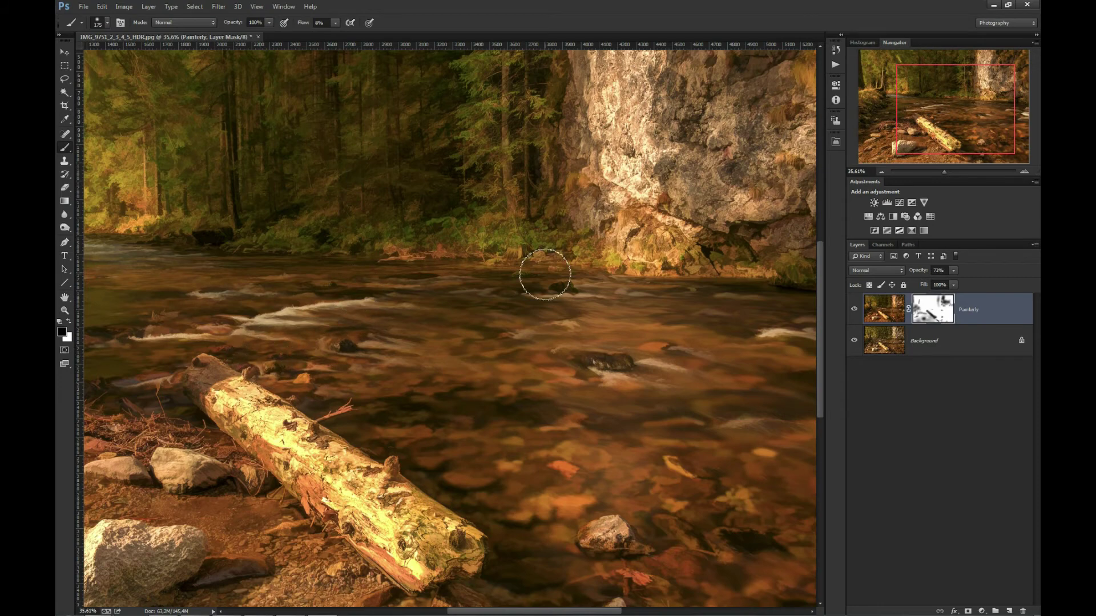
pyautogui.press('[')
pyautogui.press(']')
pyautogui.press(']')
pyautogui.press(']')
pyautogui.press(']')
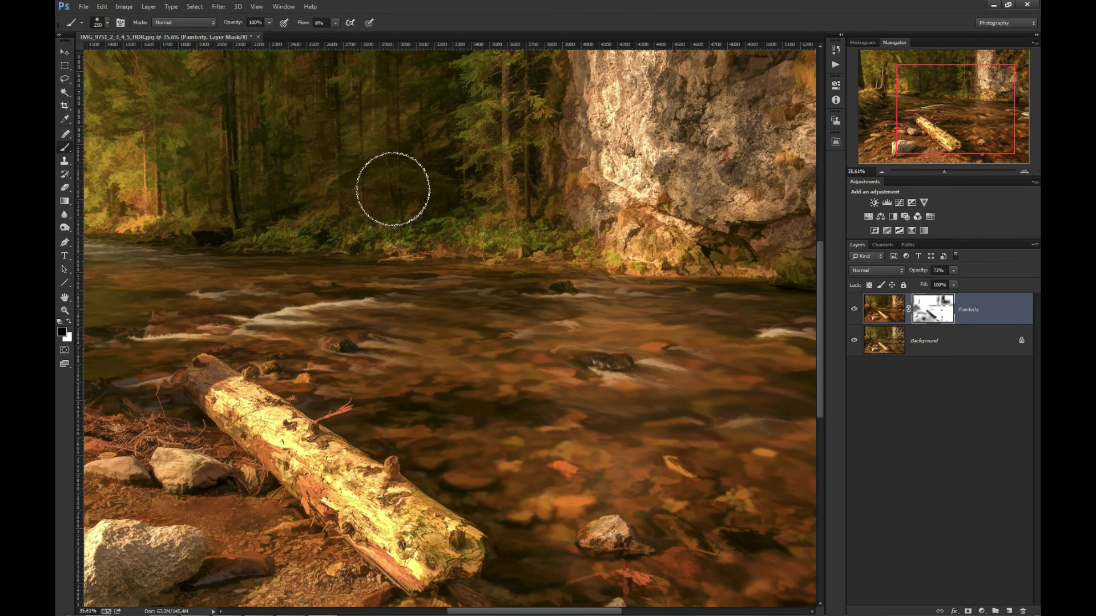
pyautogui.scroll(-1, 354, 194)
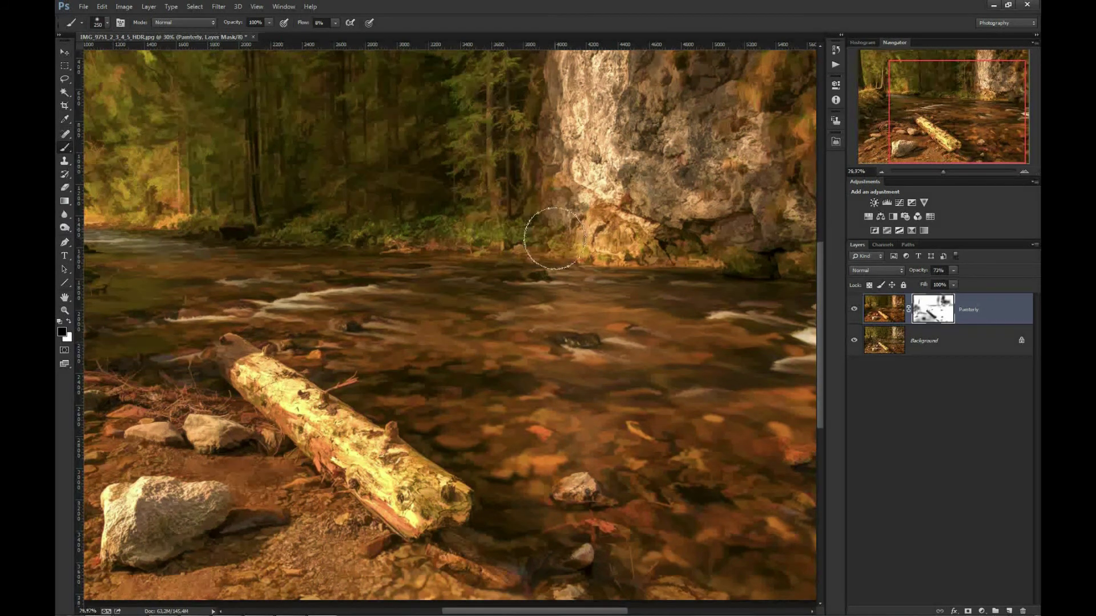
pyautogui.scroll(-2, 542, 229)
pyautogui.scroll(-1, 259, 266)
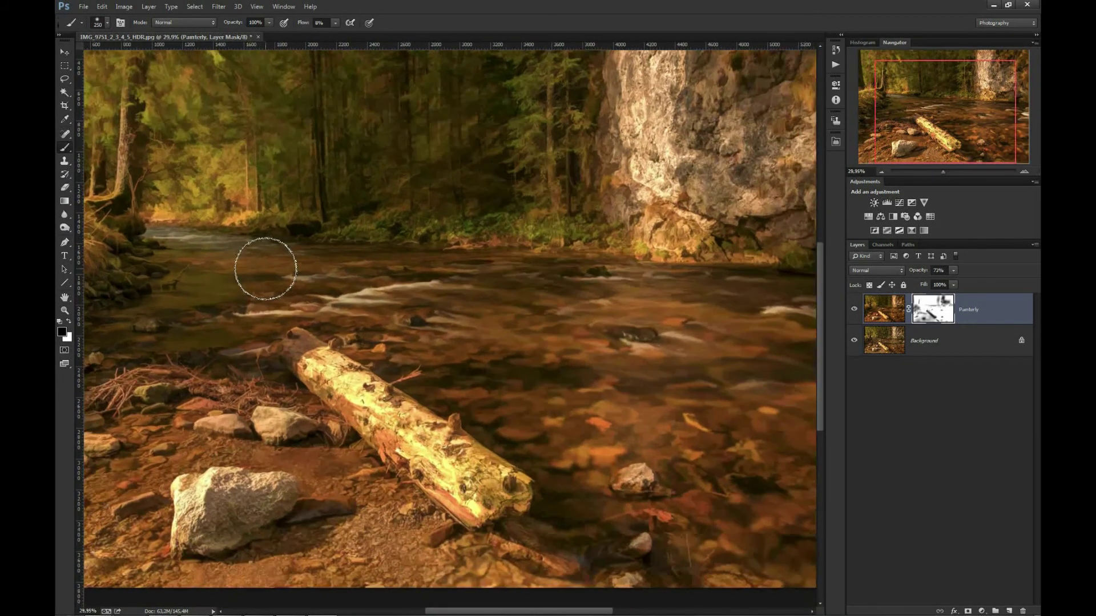
pyautogui.scroll(1, 263, 274)
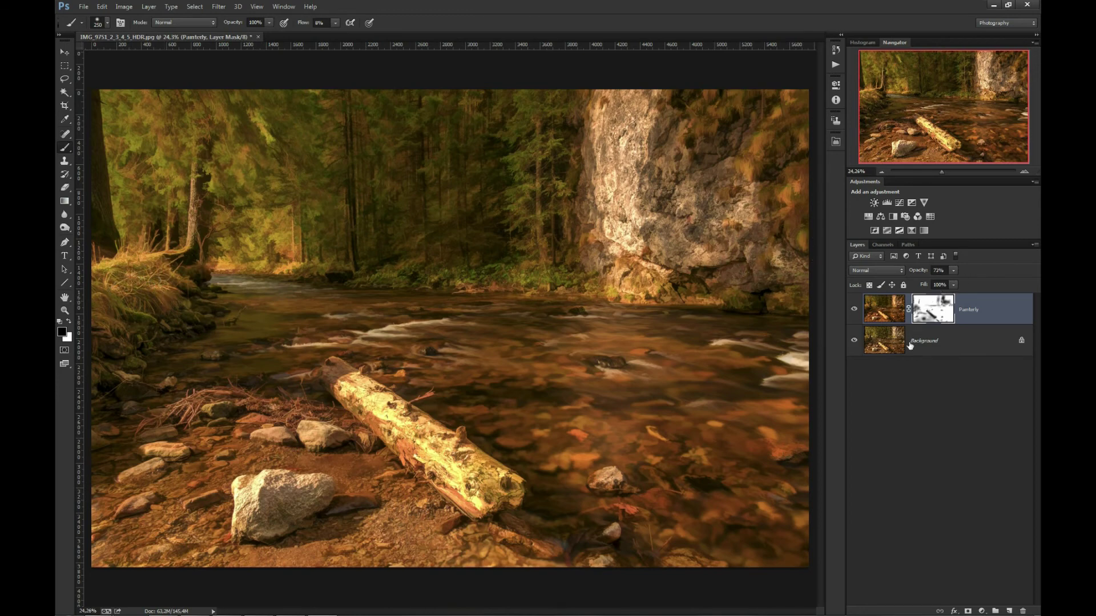
# Add a Vibrance adjustment layer with Vibrance set to +28
pyautogui.click(985, 608)
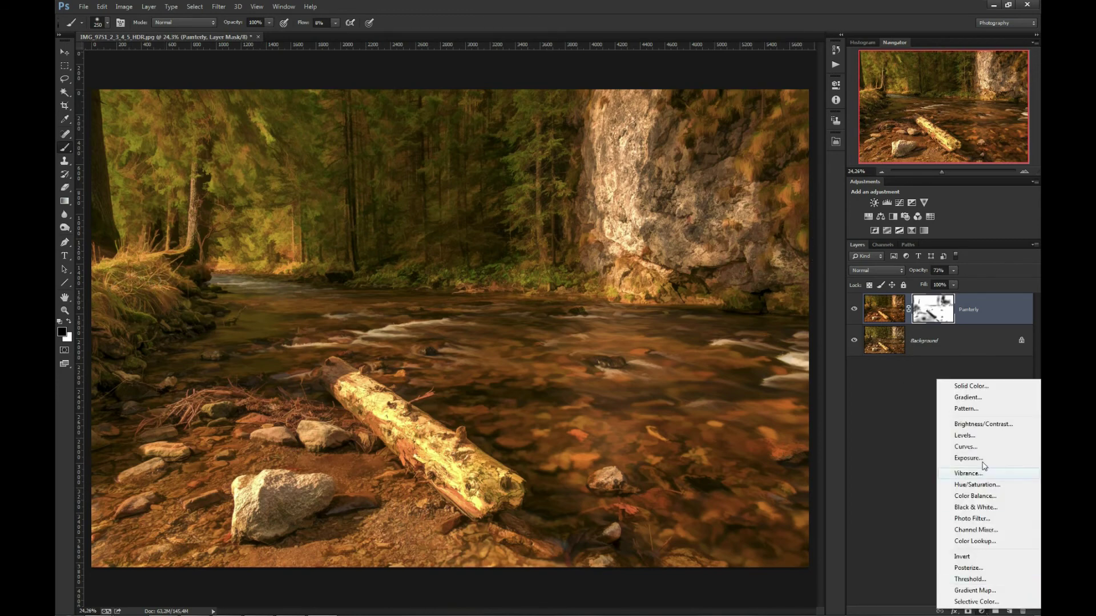
pyautogui.click(967, 473)
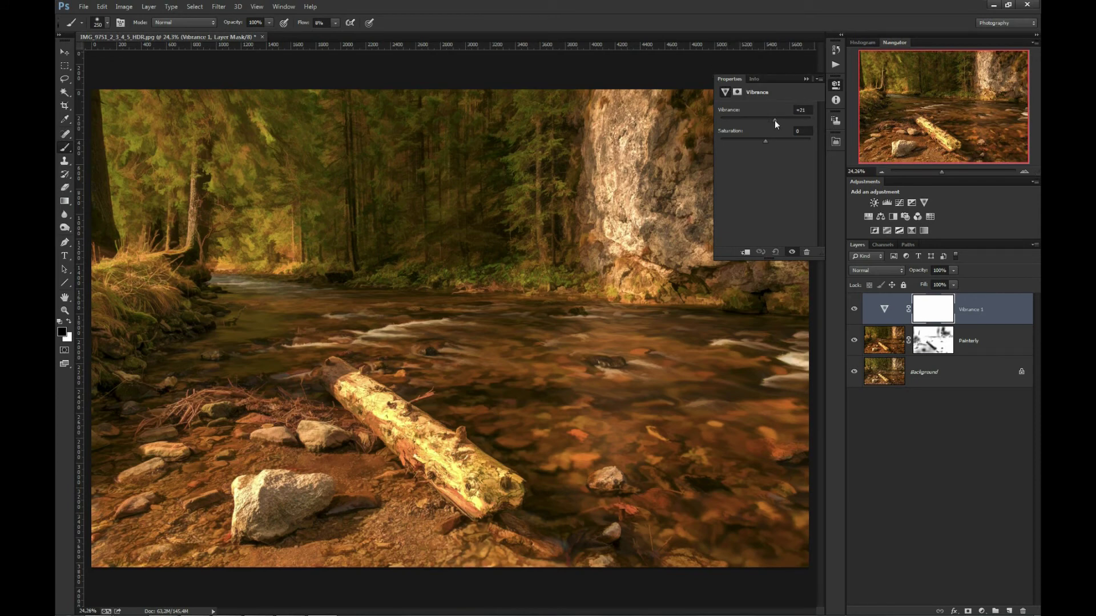
pyautogui.moveTo(776, 121); pyautogui.dragTo(778, 121)
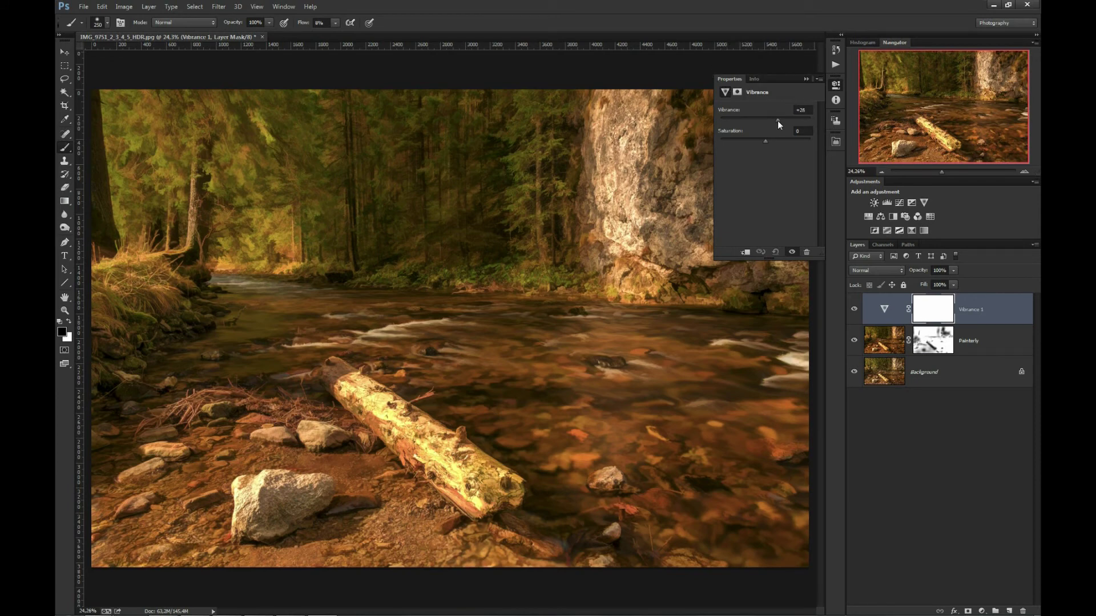
pyautogui.click(835, 86)
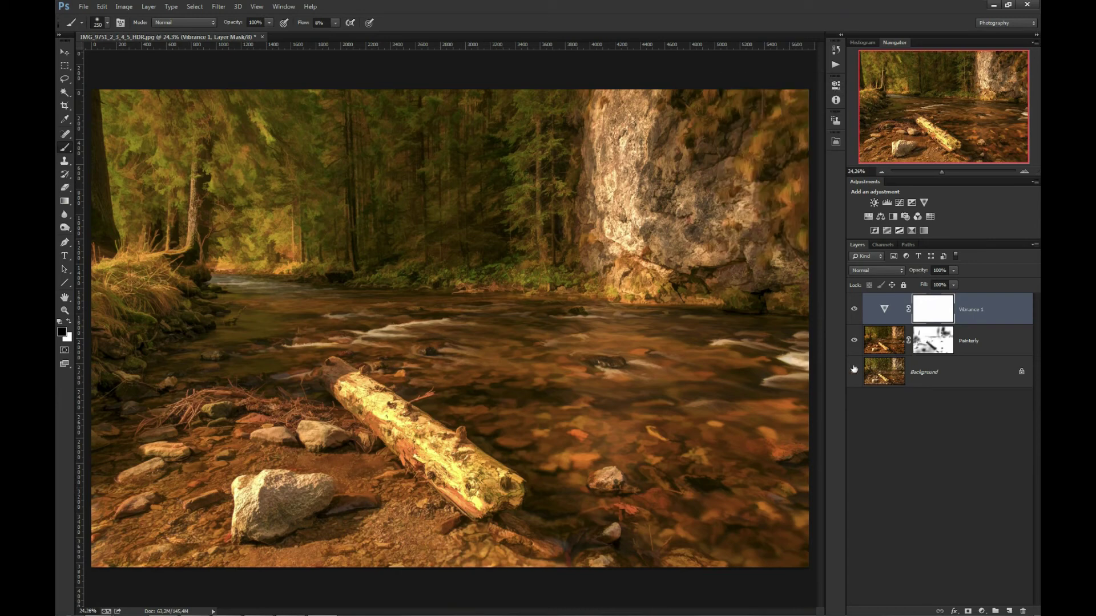
# Toggle Vibrance 1 and Background-only views to compare, leaving all layers visible
pyautogui.click(854, 309)
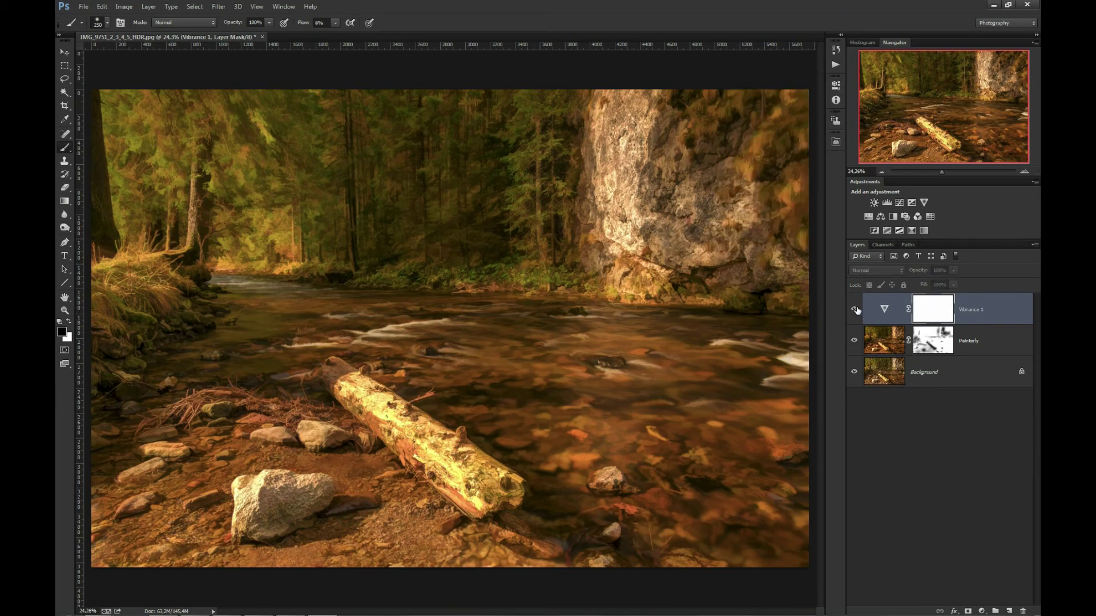
pyautogui.click(854, 309)
pyautogui.click(855, 309)
pyautogui.click(854, 309)
pyautogui.click(855, 309)
pyautogui.click(854, 309)
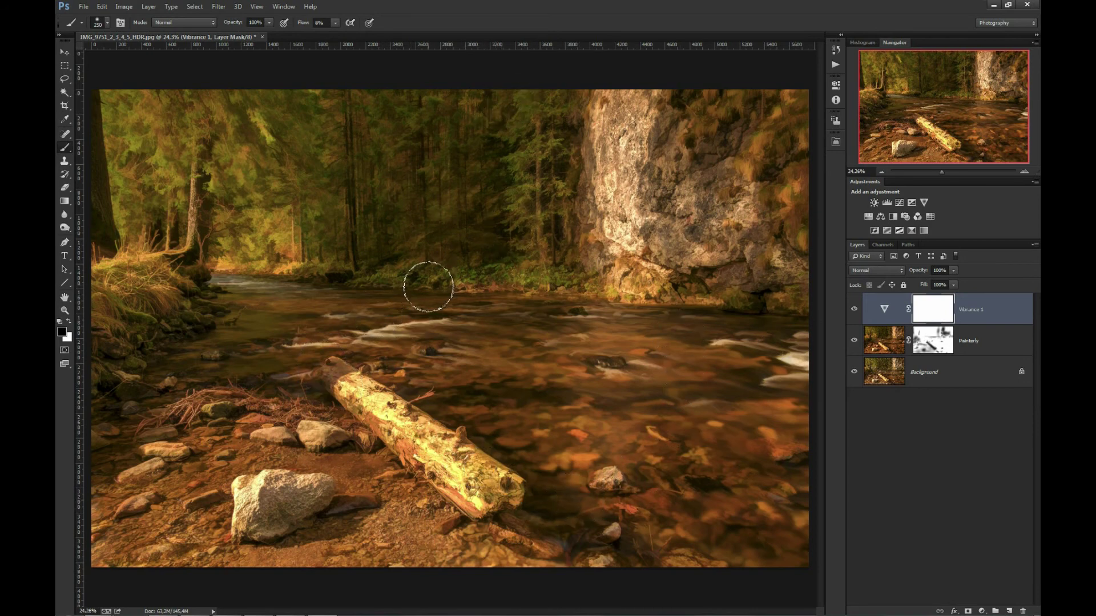
pyautogui.keyDown('alt'); pyautogui.click(855, 372); pyautogui.keyUp('alt')
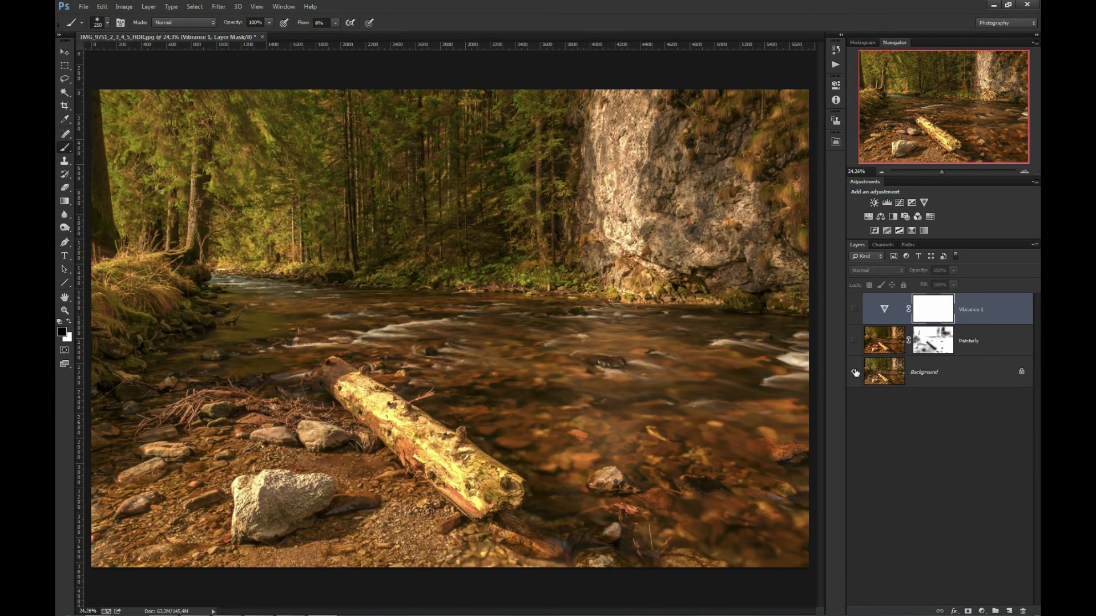
pyautogui.keyDown('alt'); pyautogui.click(854, 372); pyautogui.keyUp('alt')
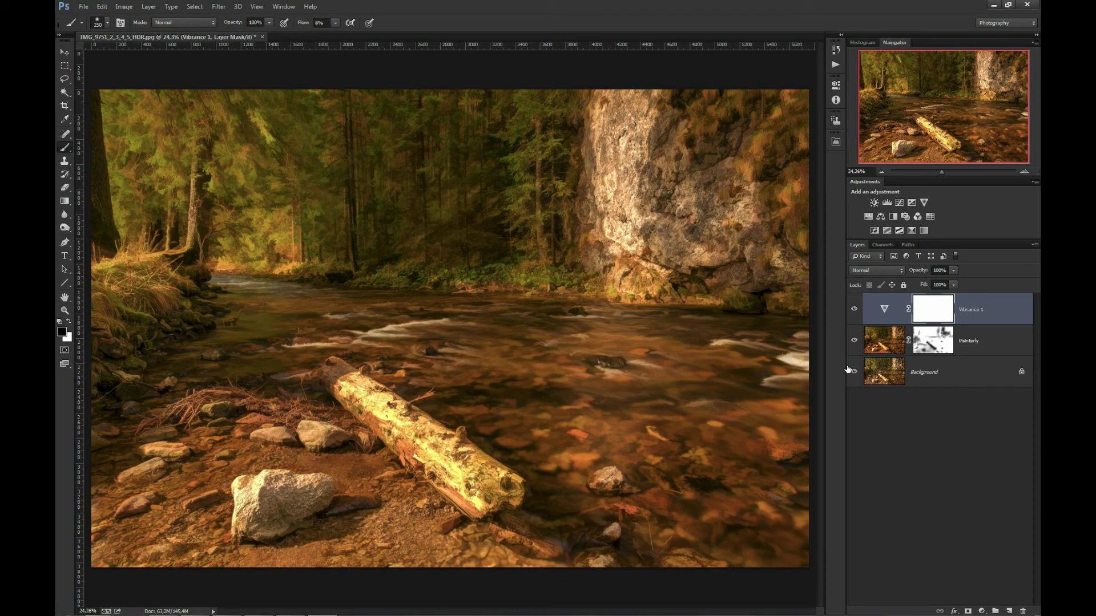
# Show the finished composite full screen, fitted to the display, with a faint touch on the left trees
pyautogui.press('f')
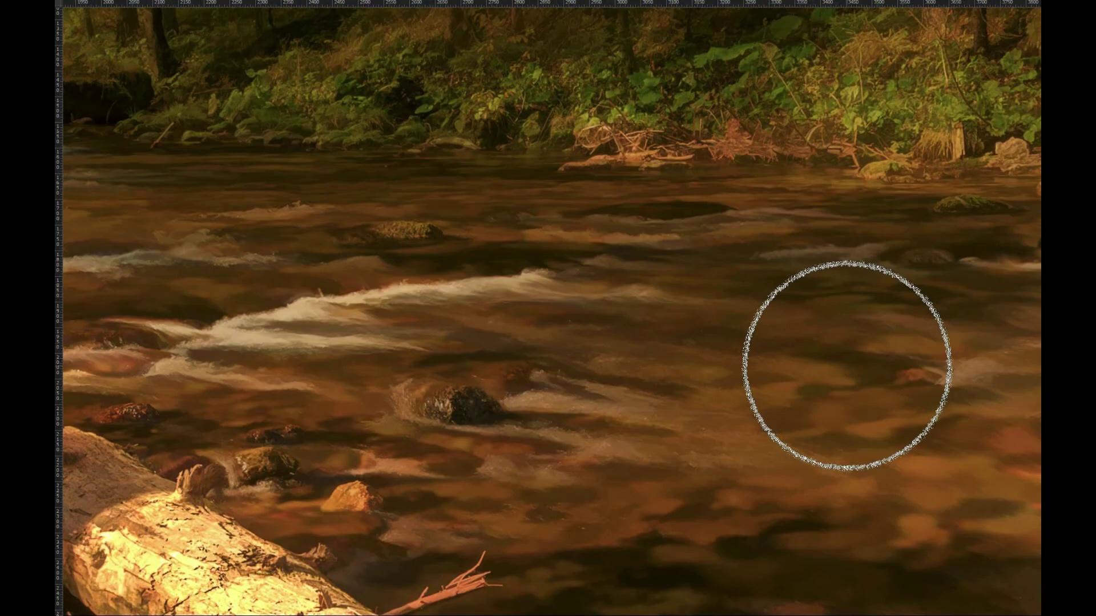
pyautogui.hotkey('ctrl', '0')
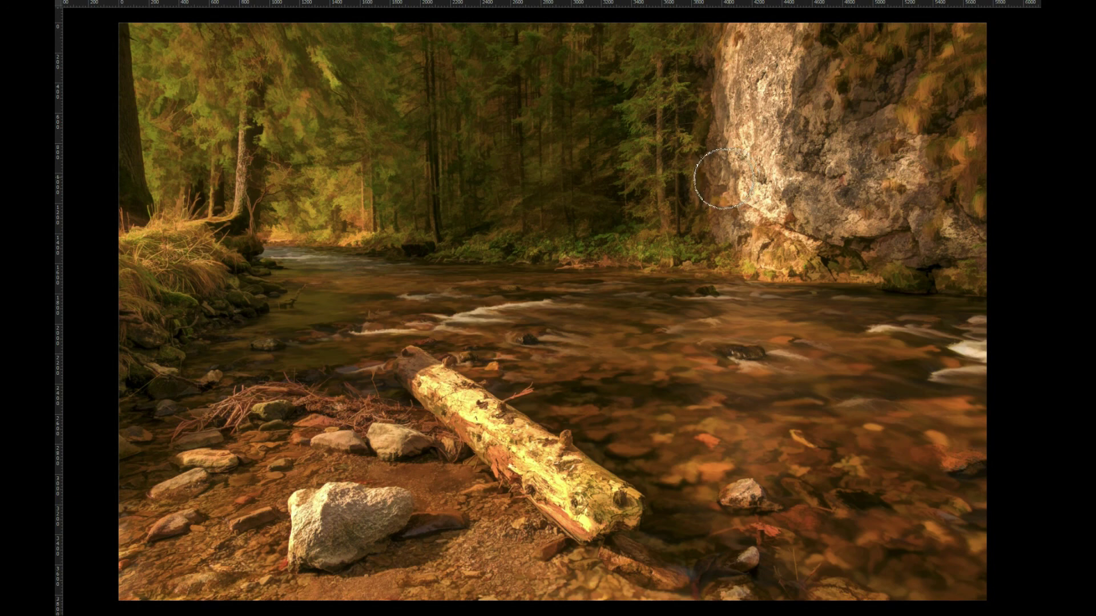
pyautogui.click(531, 203)
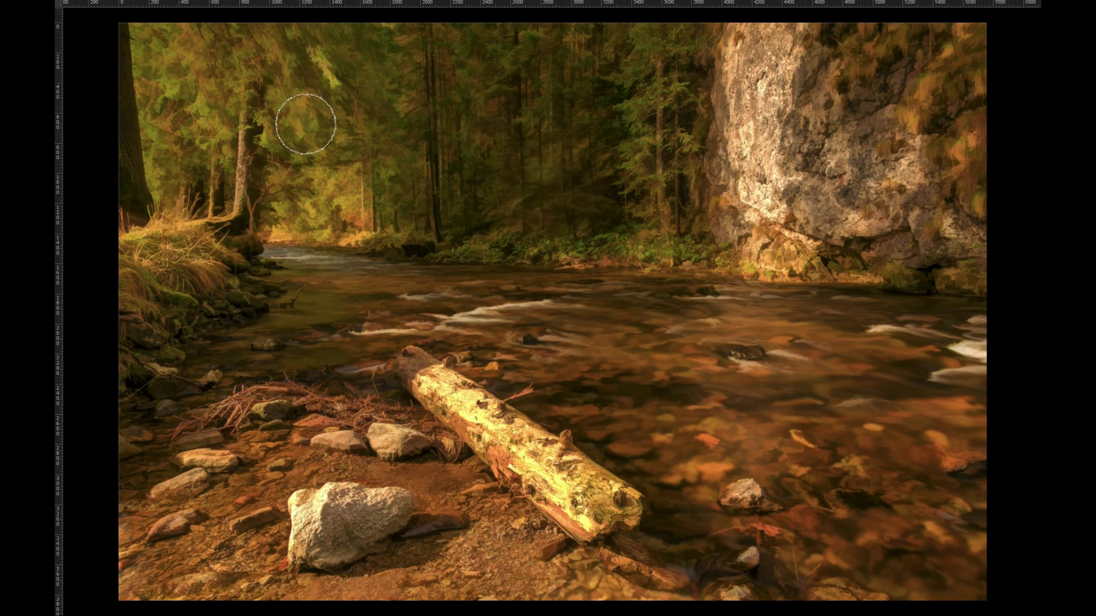